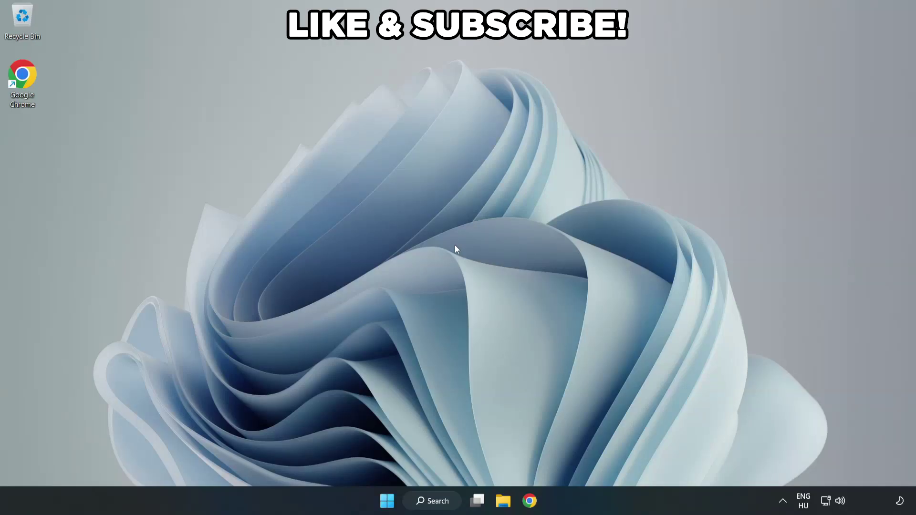
Search Windows for 'edit power plan'
click(440, 508)
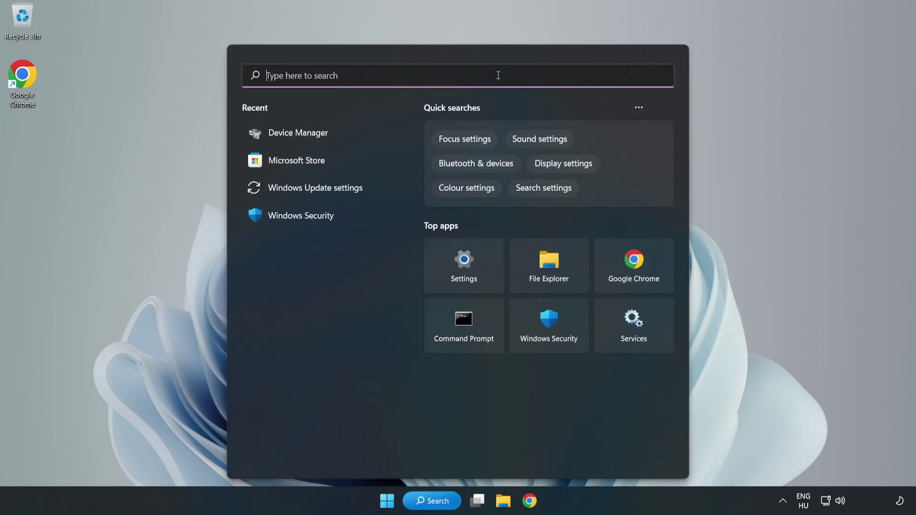
text(edit)
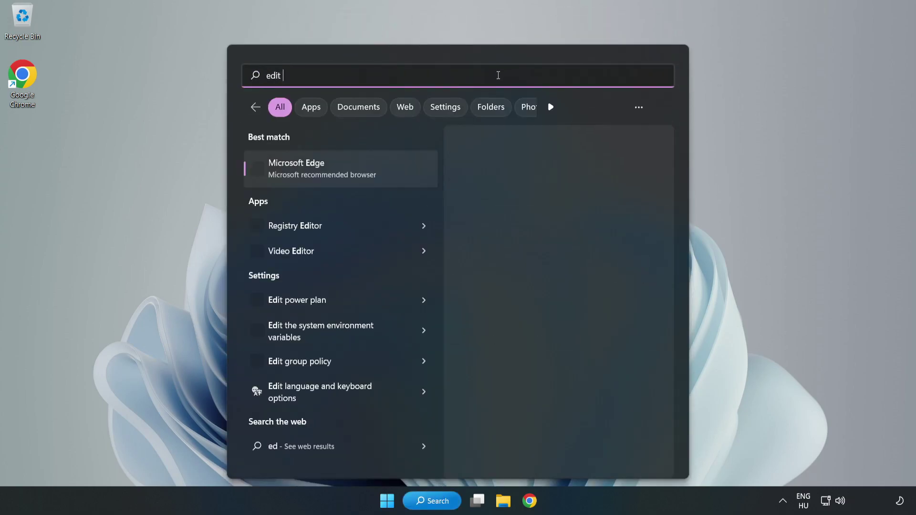
text( power)
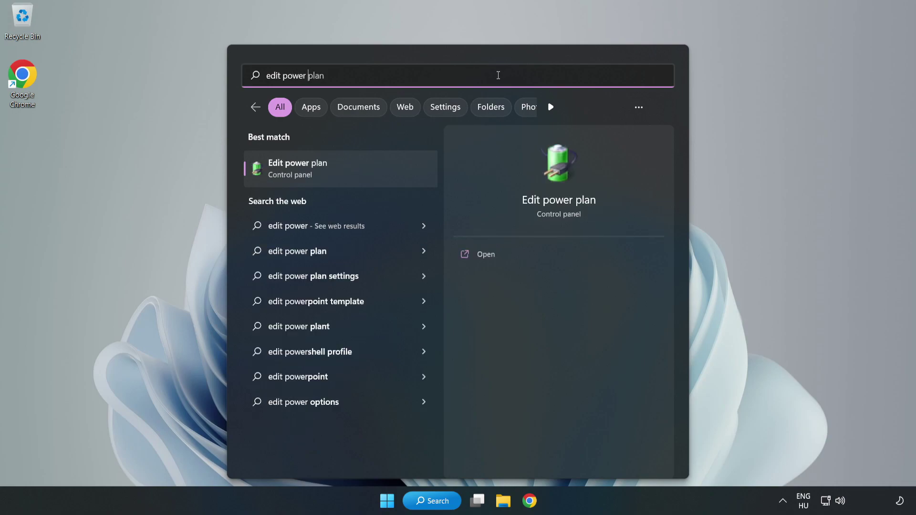
text( plan)
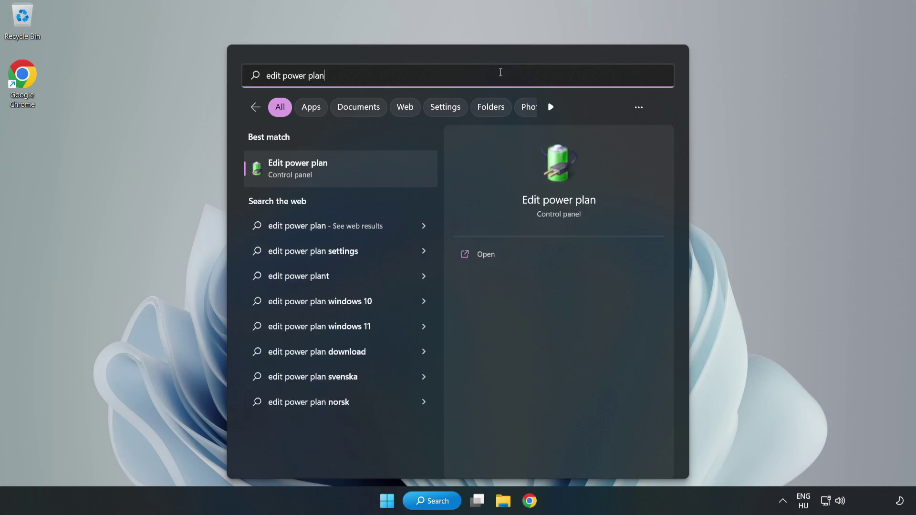
Switch the active power plan from Balanced to High performance and close Power Options
click(347, 173)
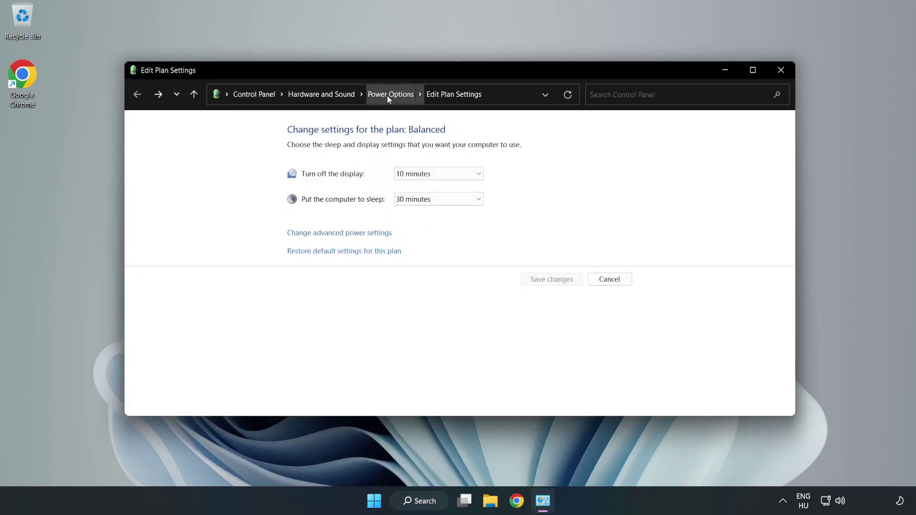
click(388, 95)
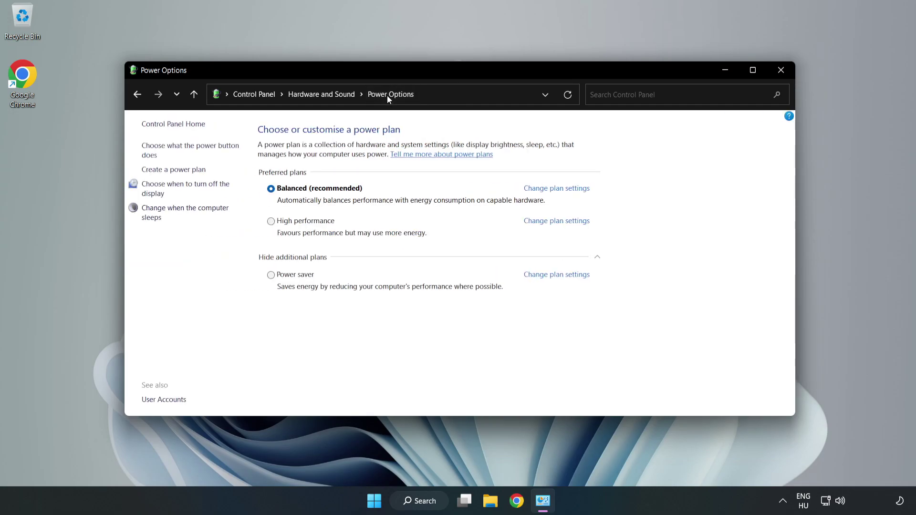
mouse_move(305, 222)
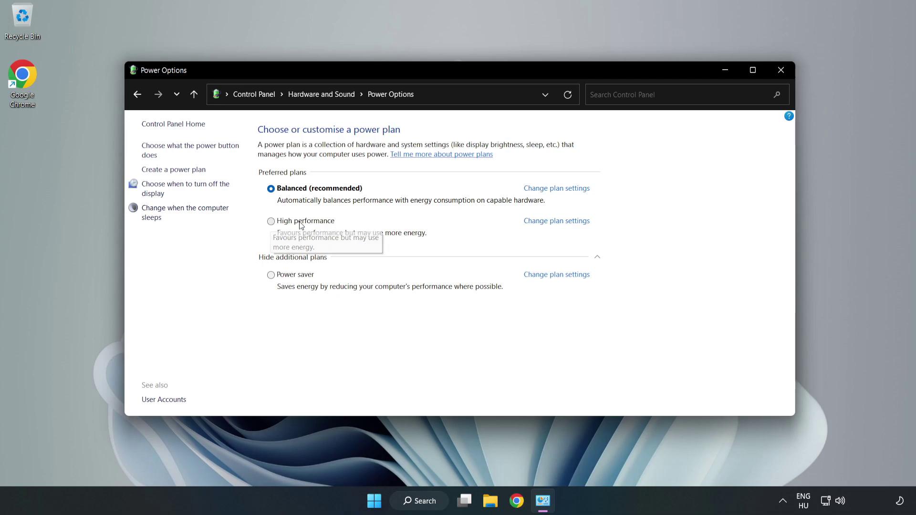
click(301, 224)
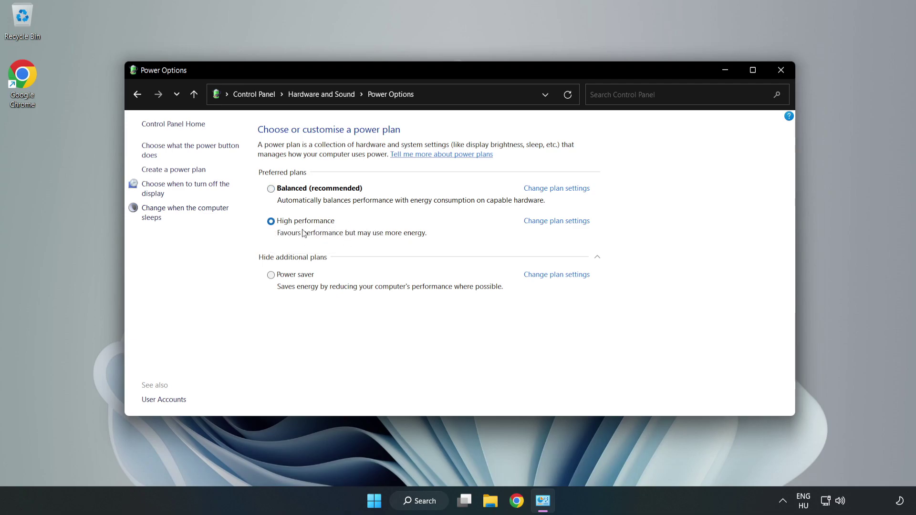
click(779, 77)
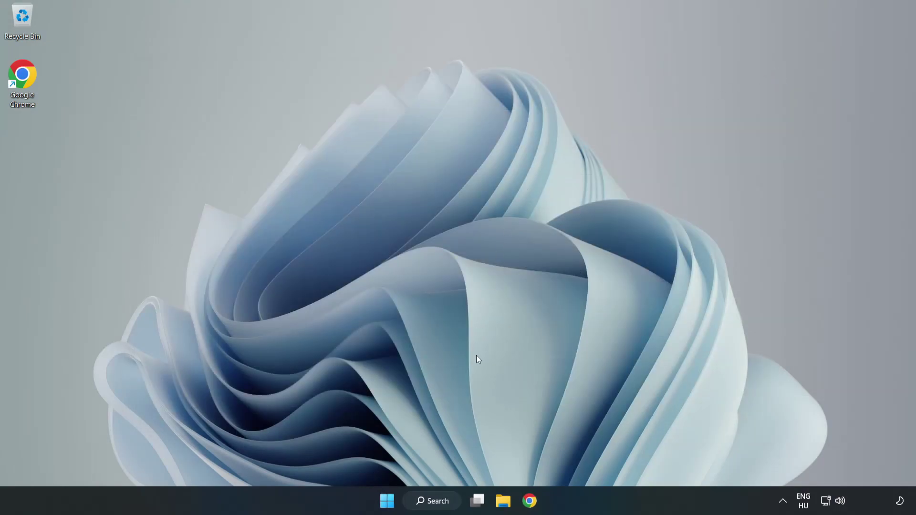
Search Windows for 'device manager'
click(445, 502)
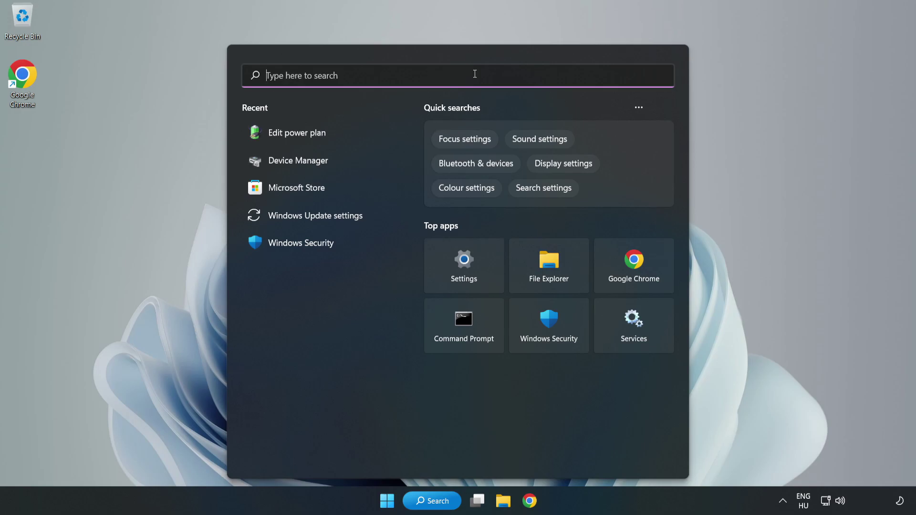
text(device mana)
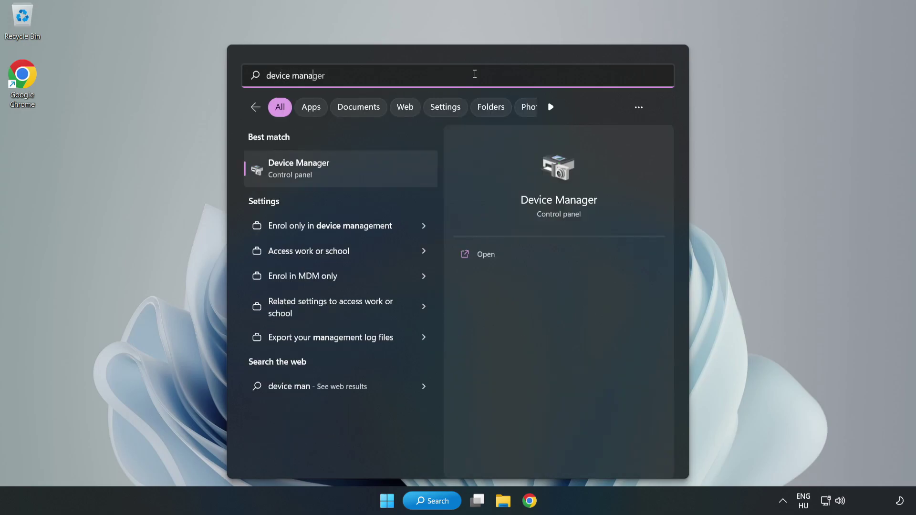
text(ger)
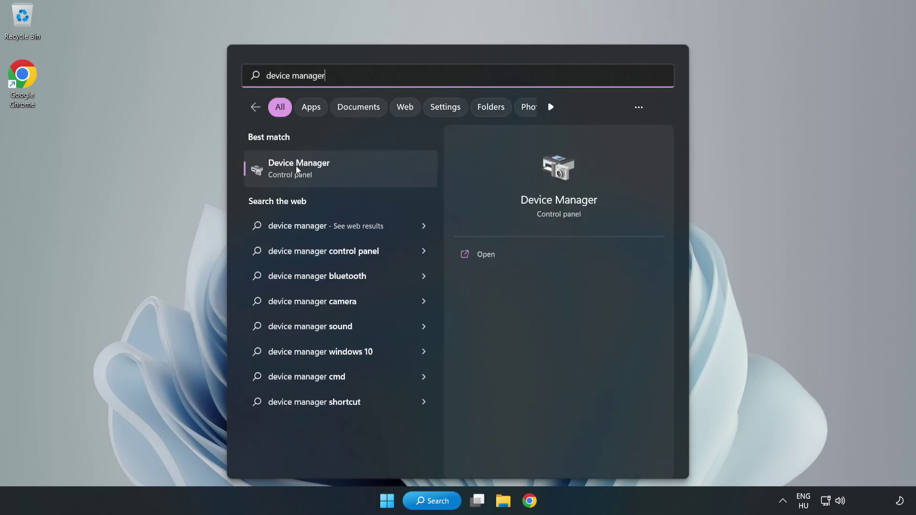
Show the context menu for the VMware SVGA 3D adapter under Display adapters in Device Manager
click(333, 171)
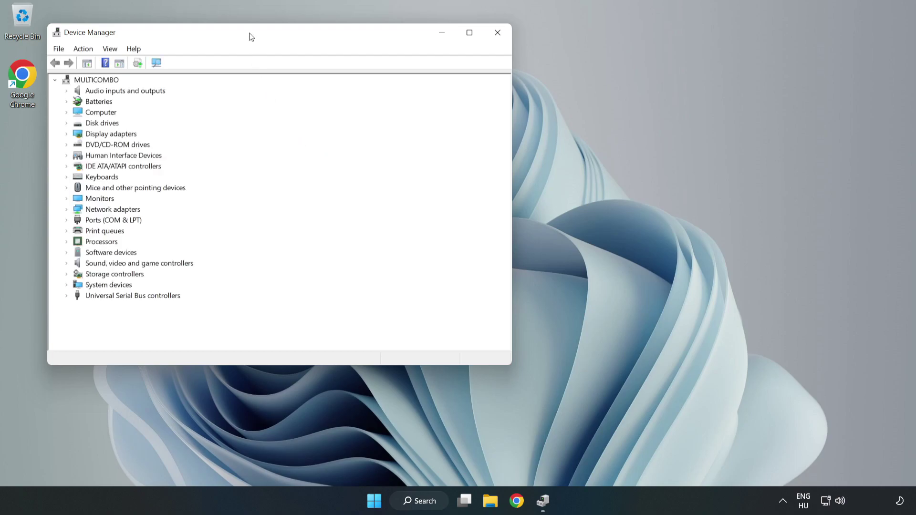
drag(250, 37, 422, 92)
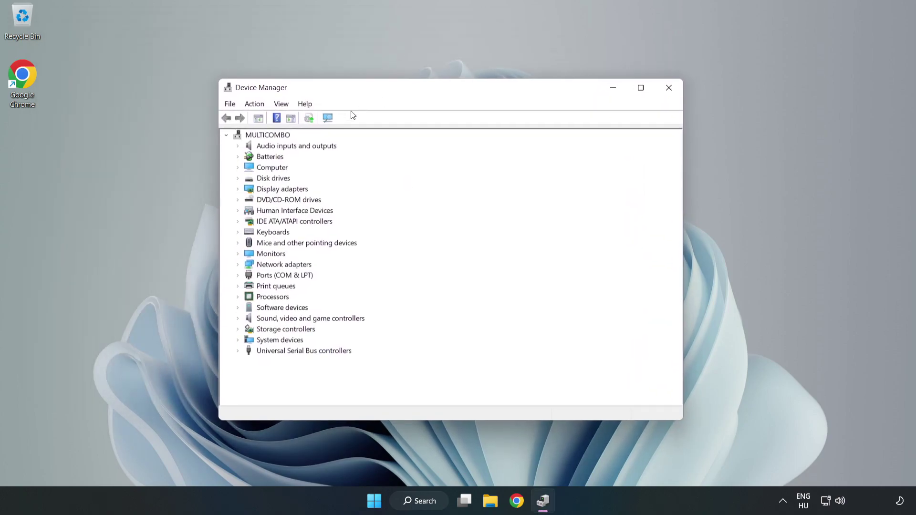
click(282, 189)
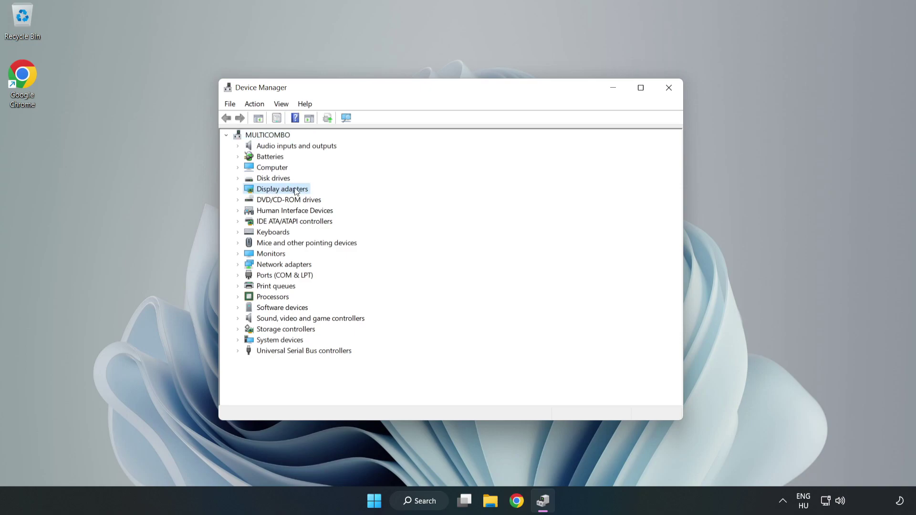
click(238, 190)
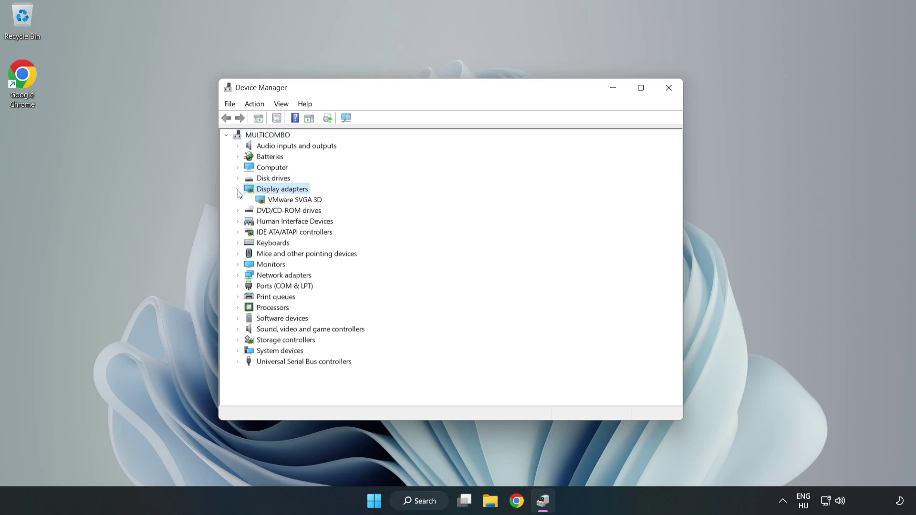
click(268, 200)
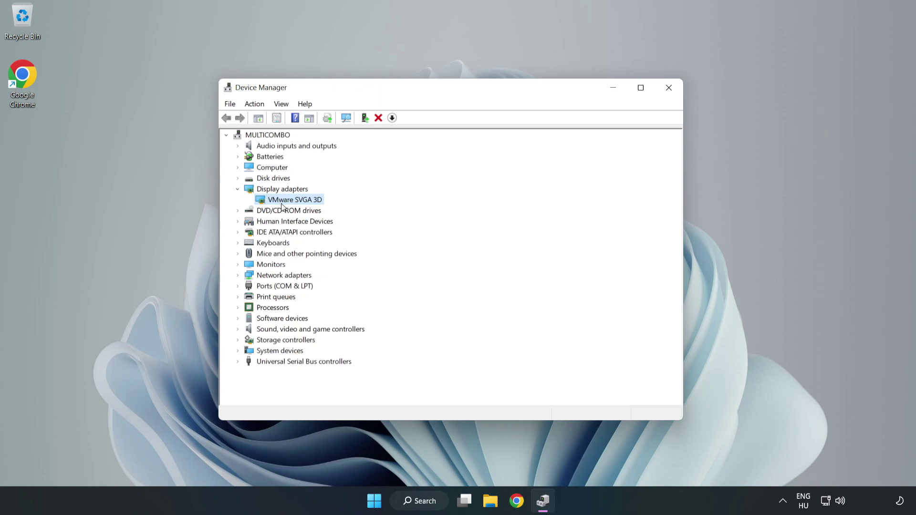
right_click(292, 201)
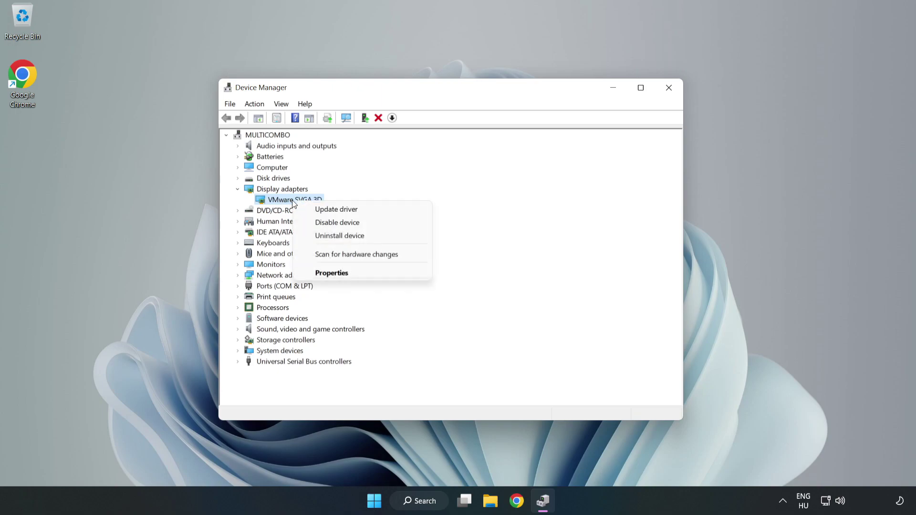
Run an automatic driver search for VMware SVGA 3D, confirm it's current, and close Device Manager
click(345, 213)
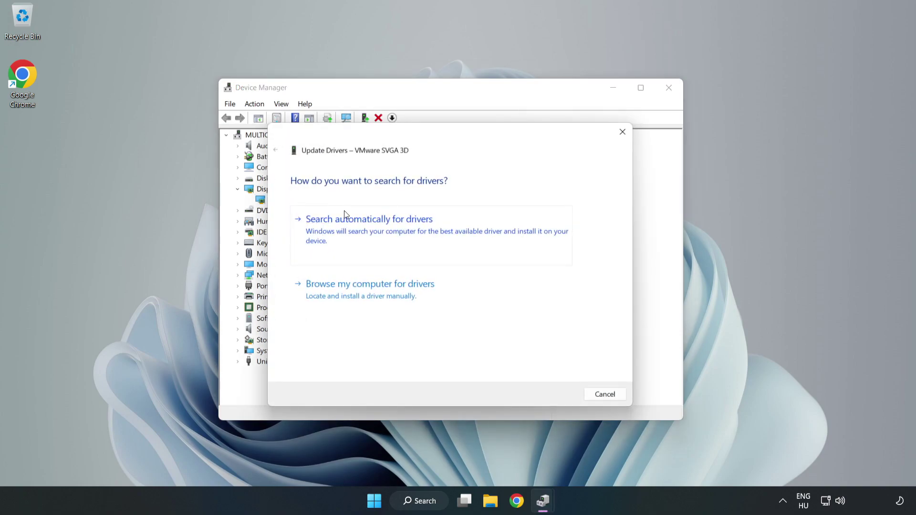
drag(374, 136, 380, 118)
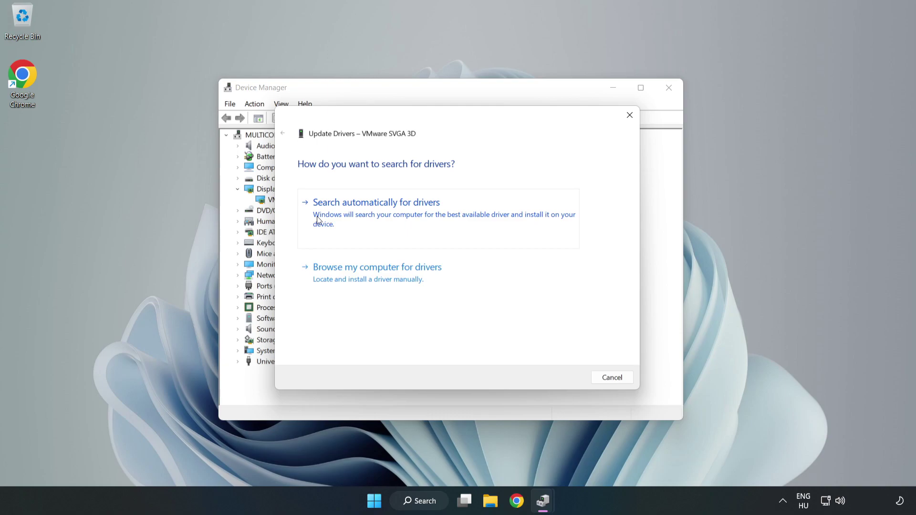
click(378, 217)
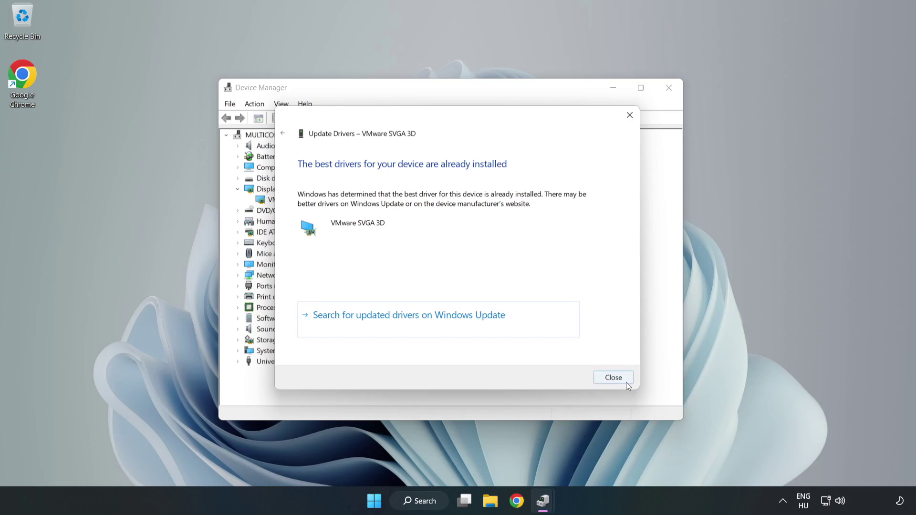
click(613, 378)
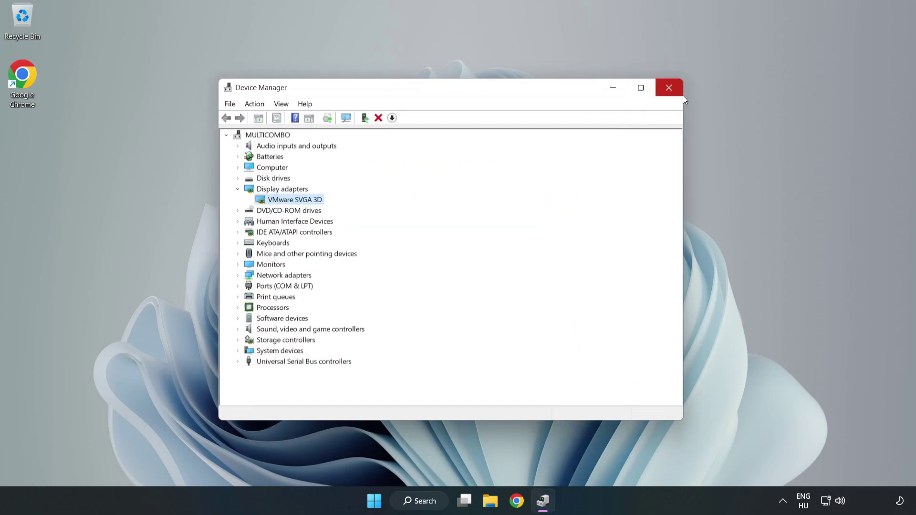
click(670, 89)
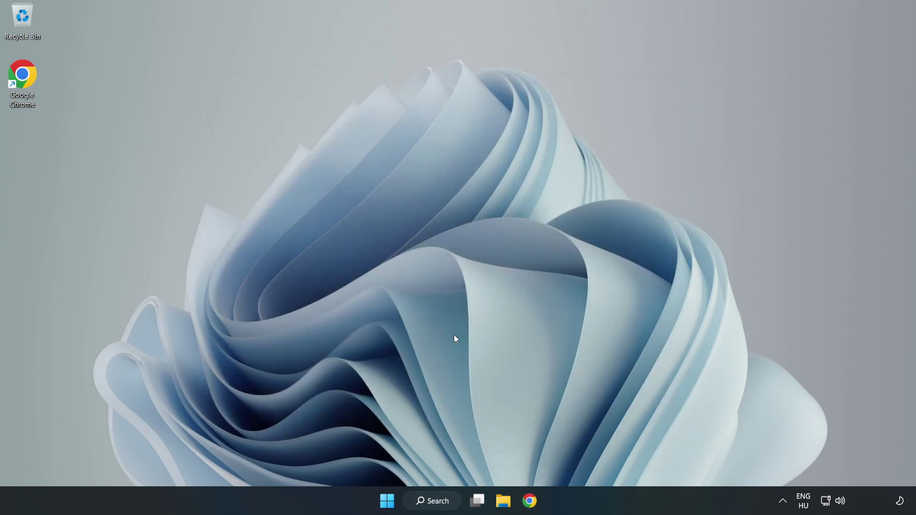
Search for 'game mode' and go to the Game Mode settings page
click(444, 503)
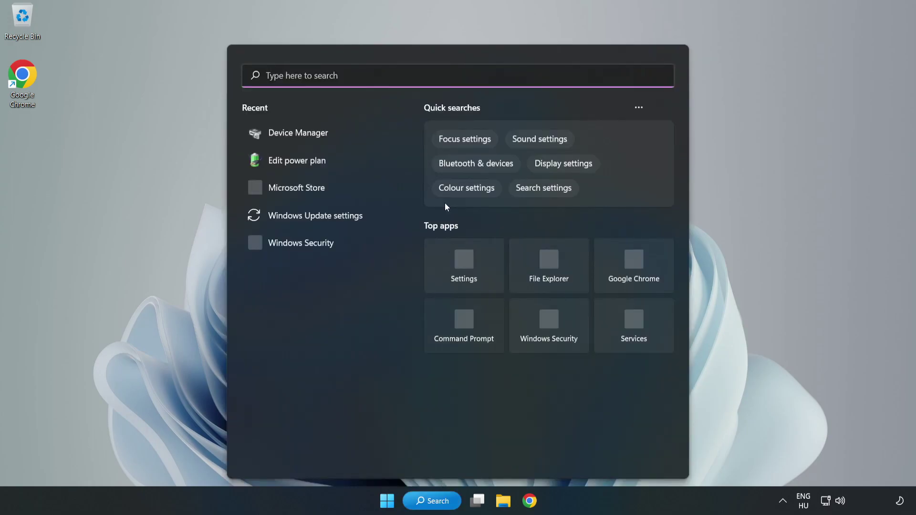
text(game mode)
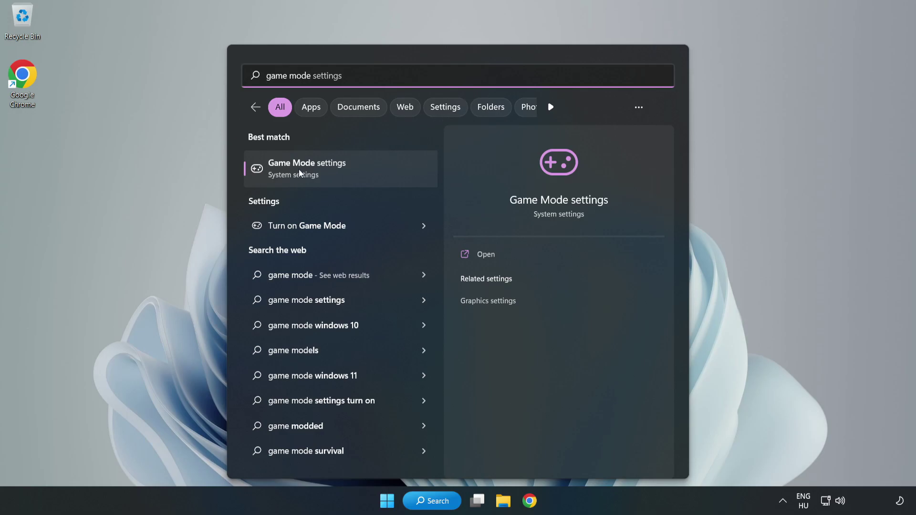
click(329, 173)
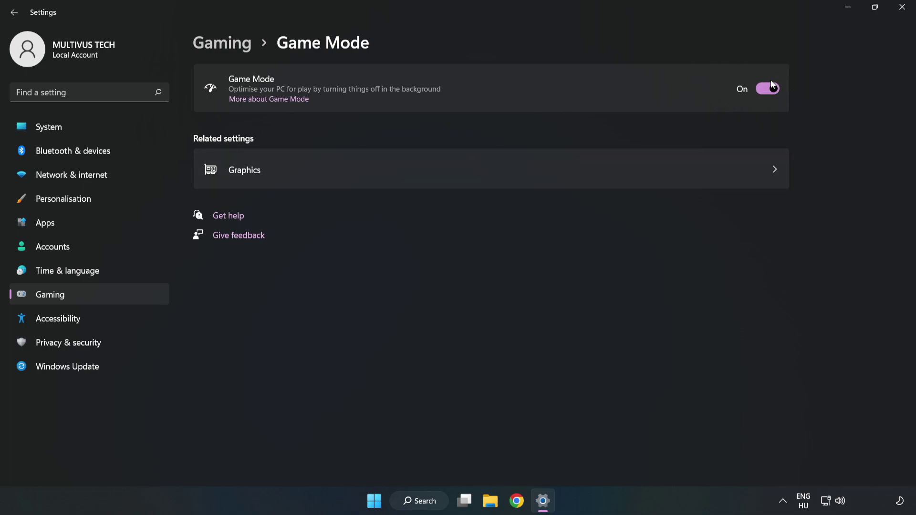
Turn off opening Xbox Game Bar with a controller button, then close Settings
click(234, 50)
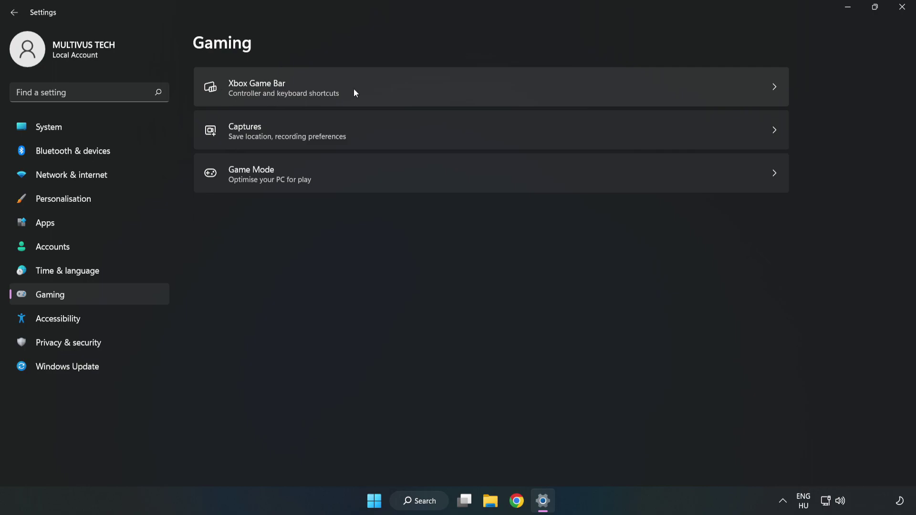
click(388, 86)
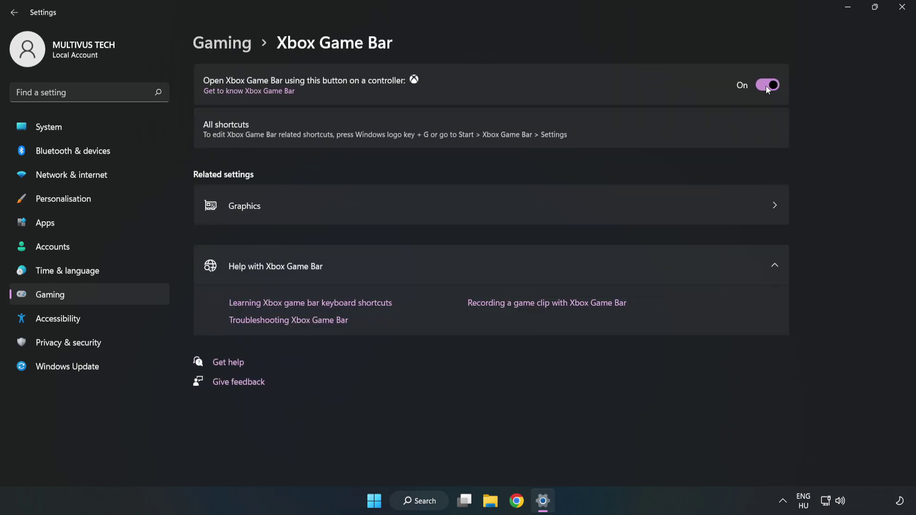
click(768, 86)
click(902, 8)
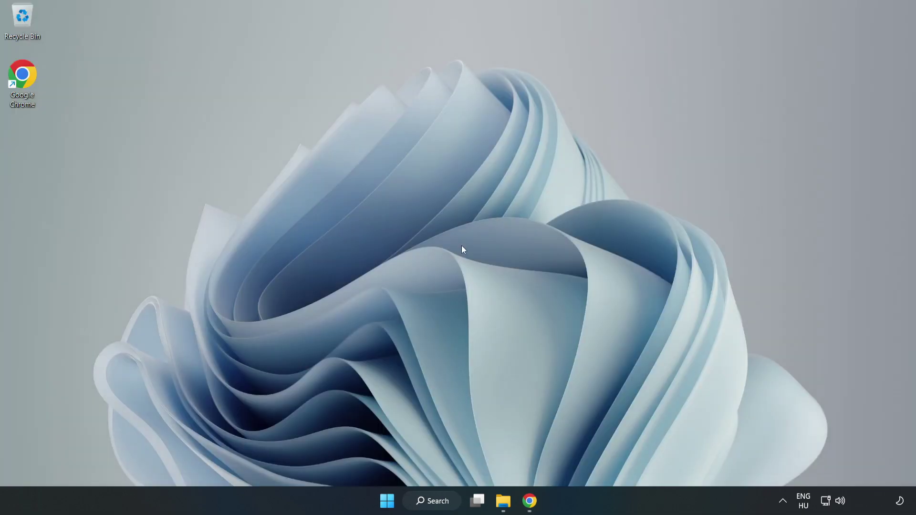
Launch Task Manager from the Start button's Win+X menu
right_click(390, 504)
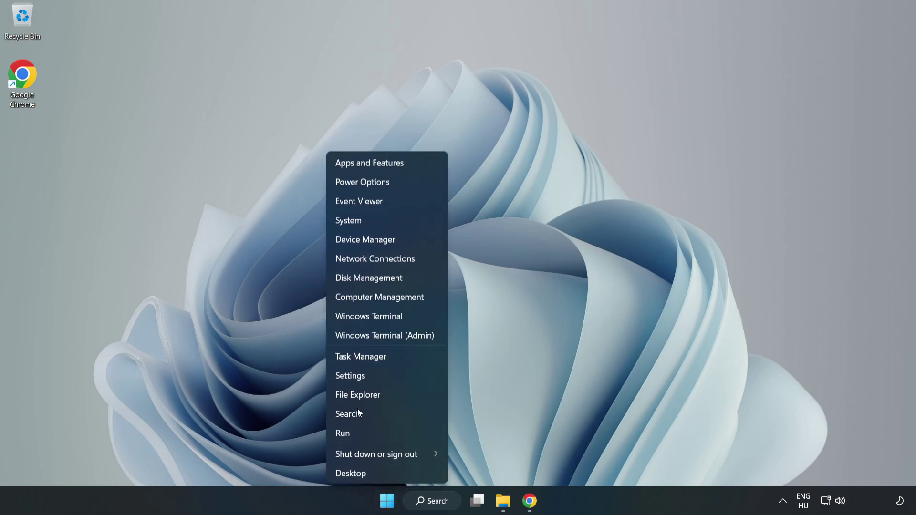
click(401, 356)
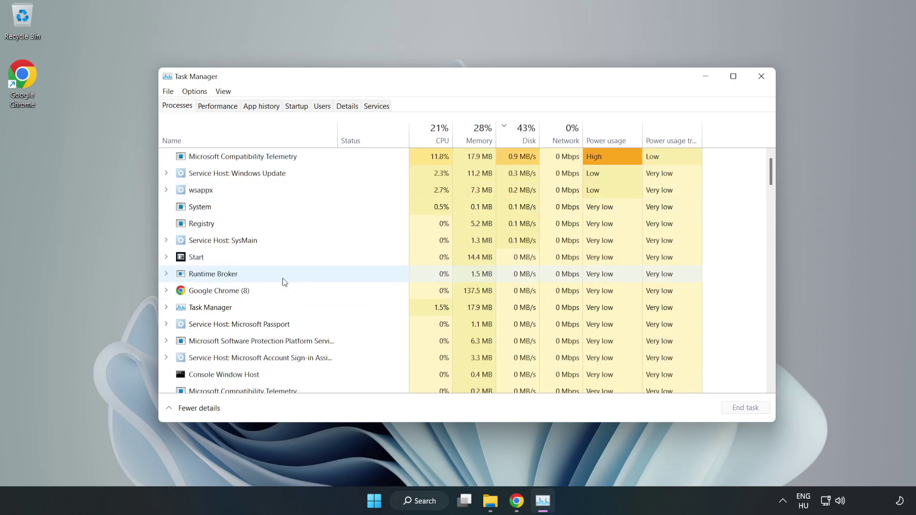
End the Google Chrome (8) process and check the process list to confirm it's gone
click(248, 292)
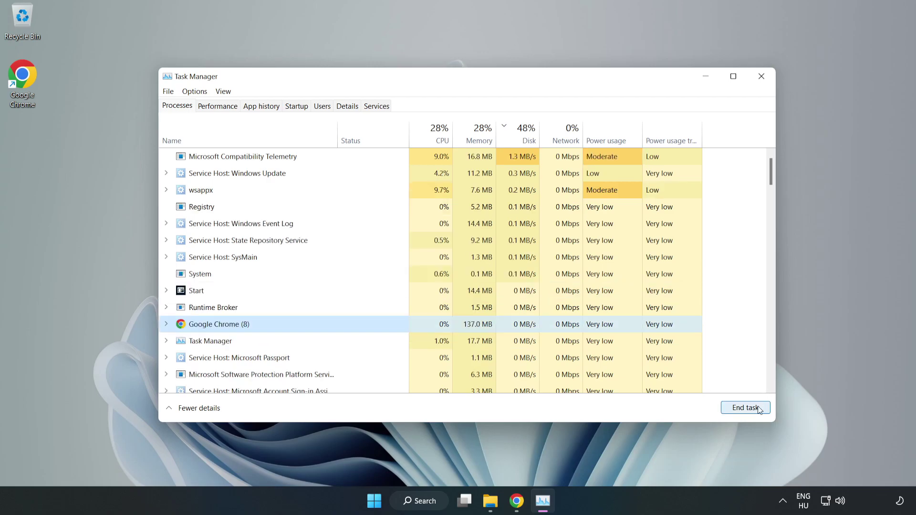
click(741, 409)
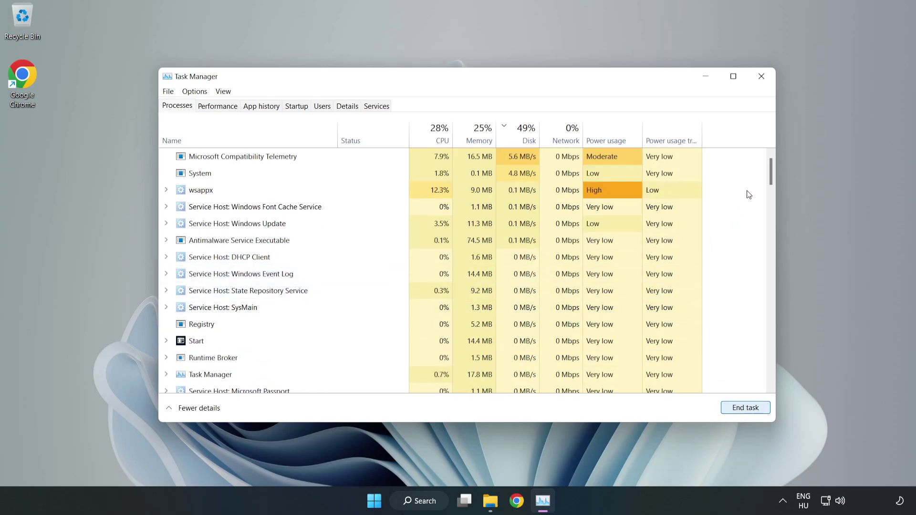
drag(773, 174, 775, 204)
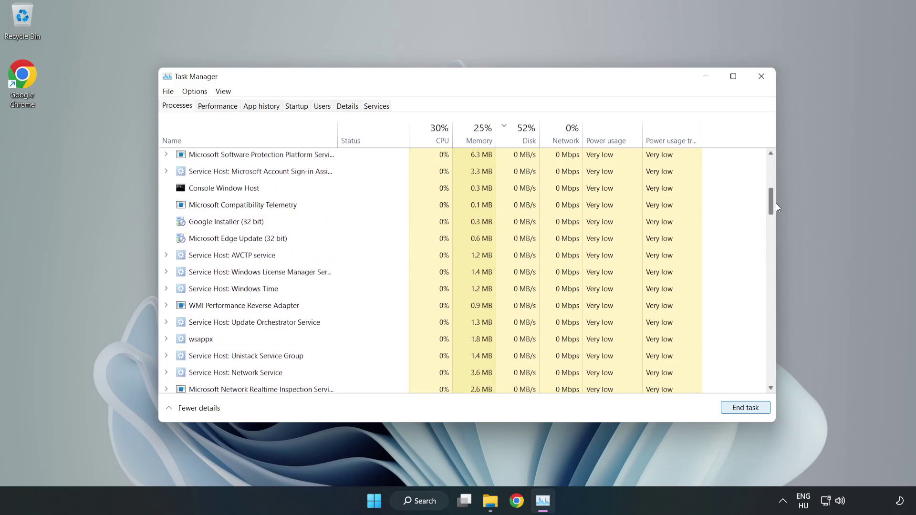
mouse_move(776, 203)
mouse_down()
mouse_move(774, 262)
mouse_move(741, 161)
mouse_up()
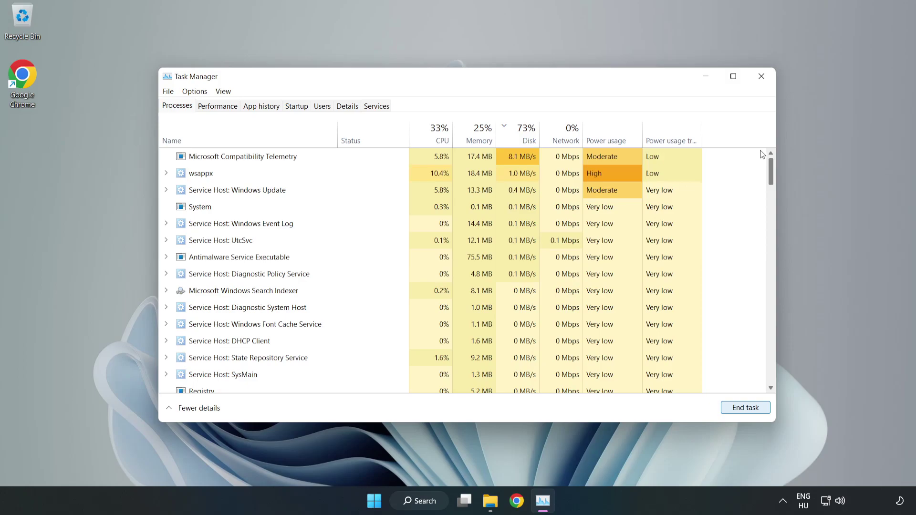
On the Startup tab, disable Cortana, Phone Link, Terminal and Xbox App Services
click(301, 106)
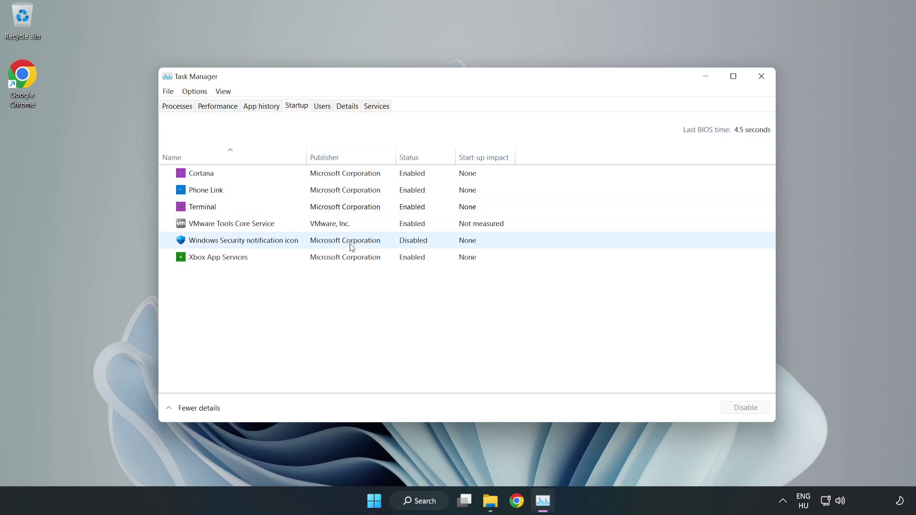
click(345, 173)
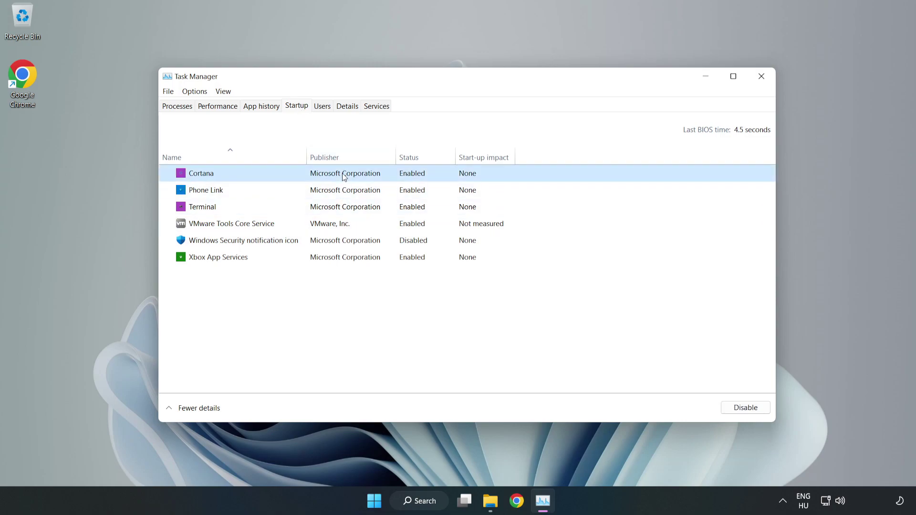
click(737, 411)
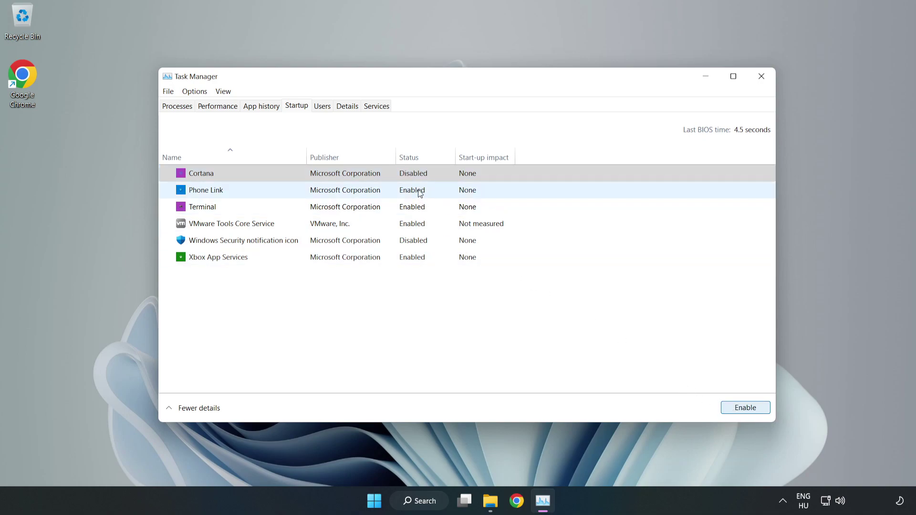
click(420, 192)
click(739, 408)
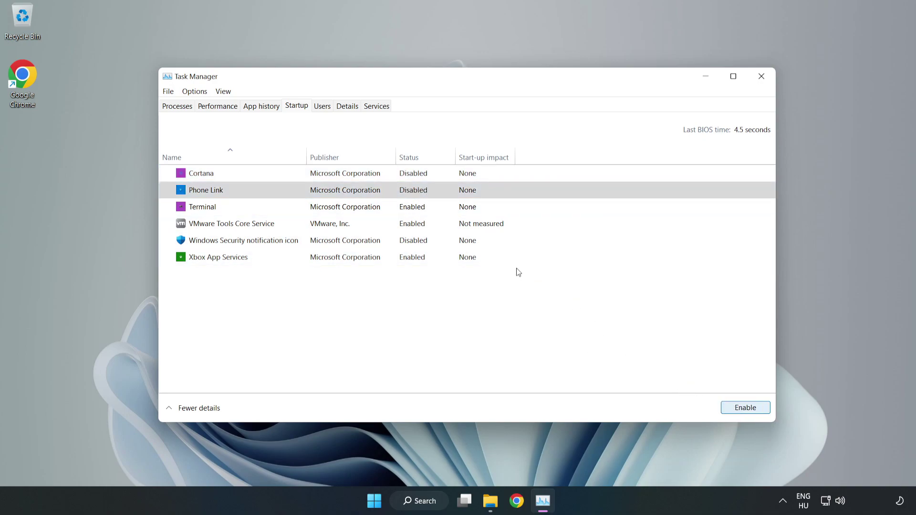
click(422, 210)
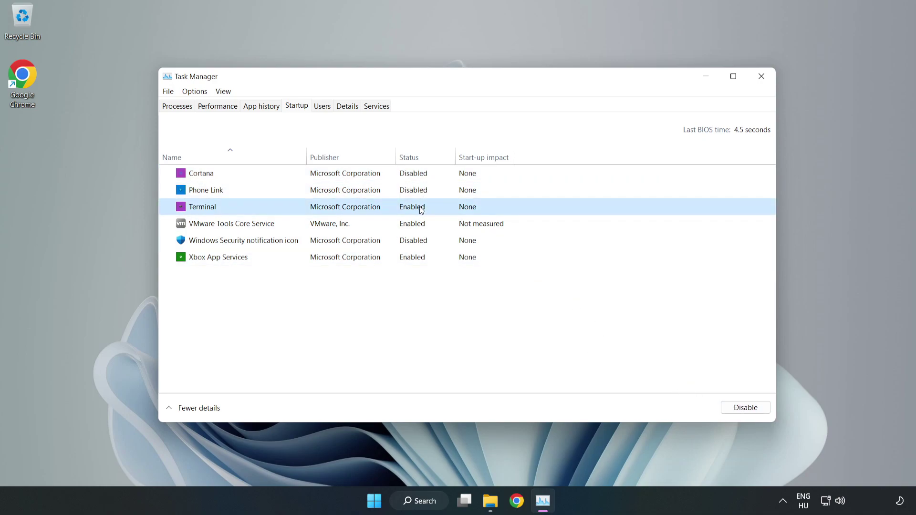
click(748, 409)
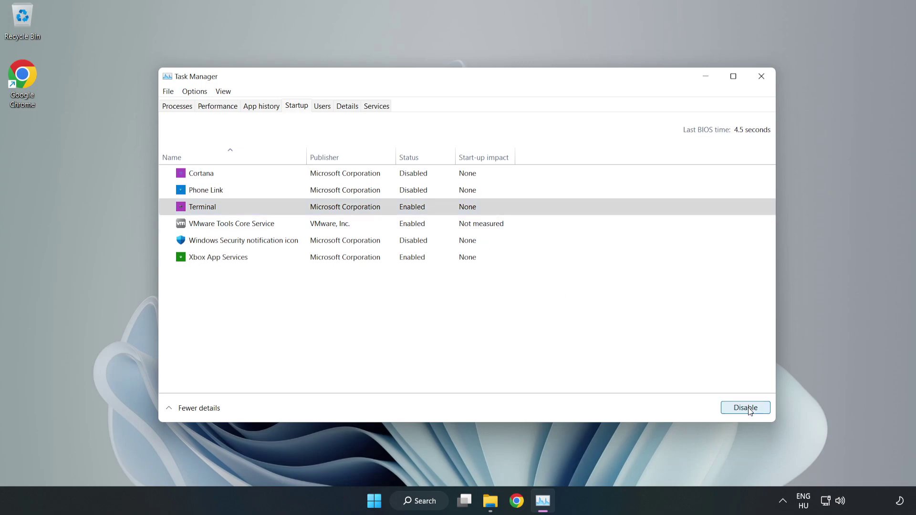
click(316, 258)
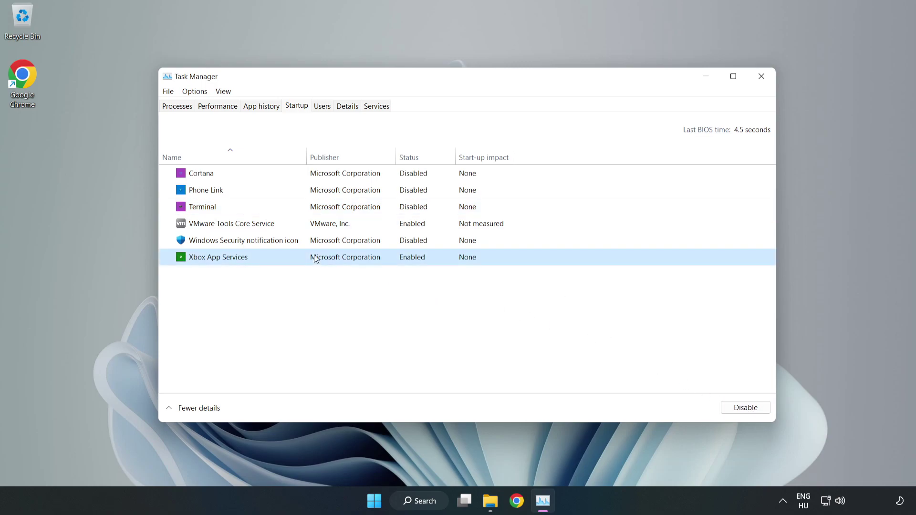
click(728, 410)
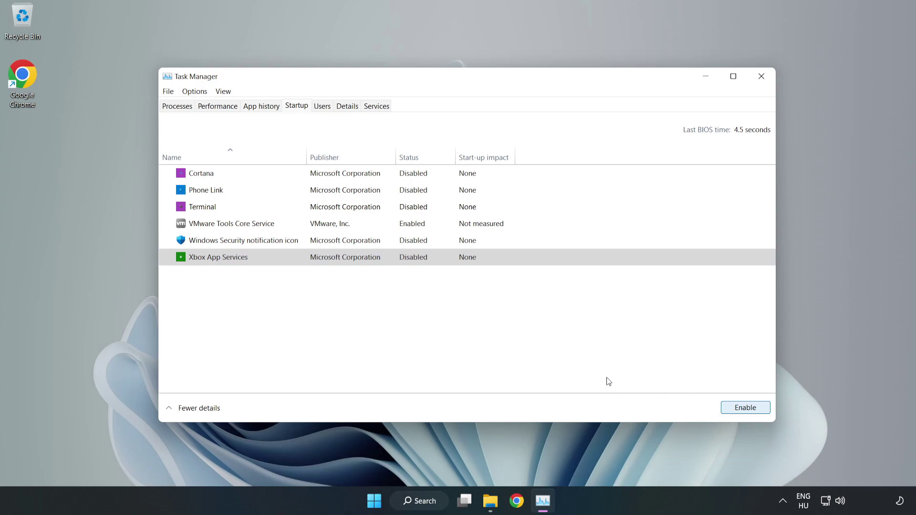
Close Task Manager and run a Windows Update check, which reports 'You're up to date'
click(761, 81)
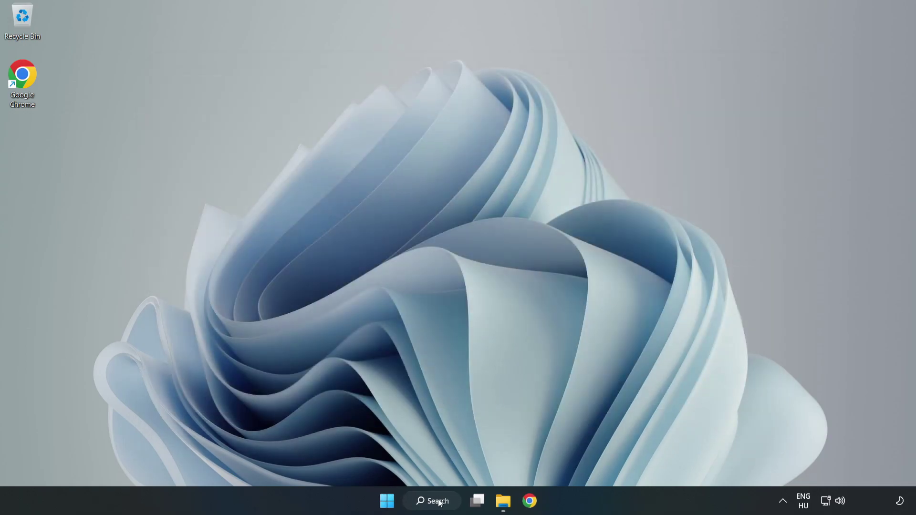
click(438, 504)
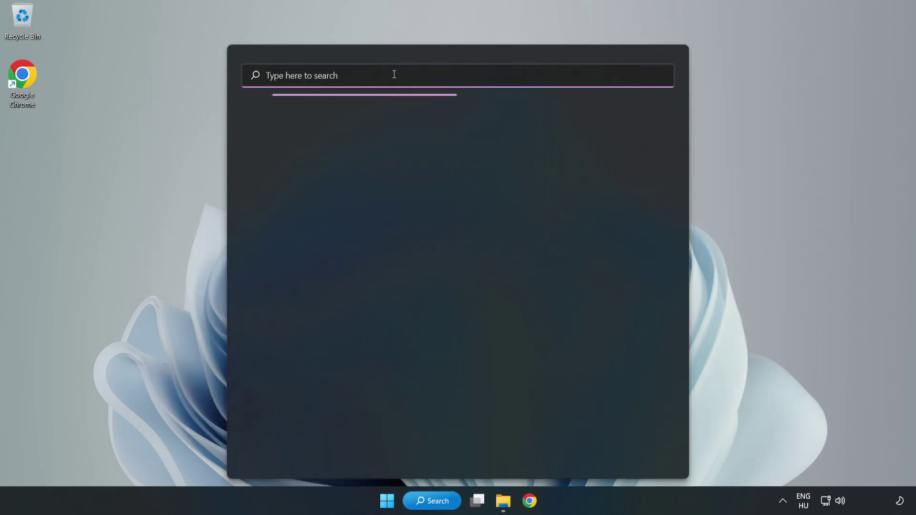
text(update)
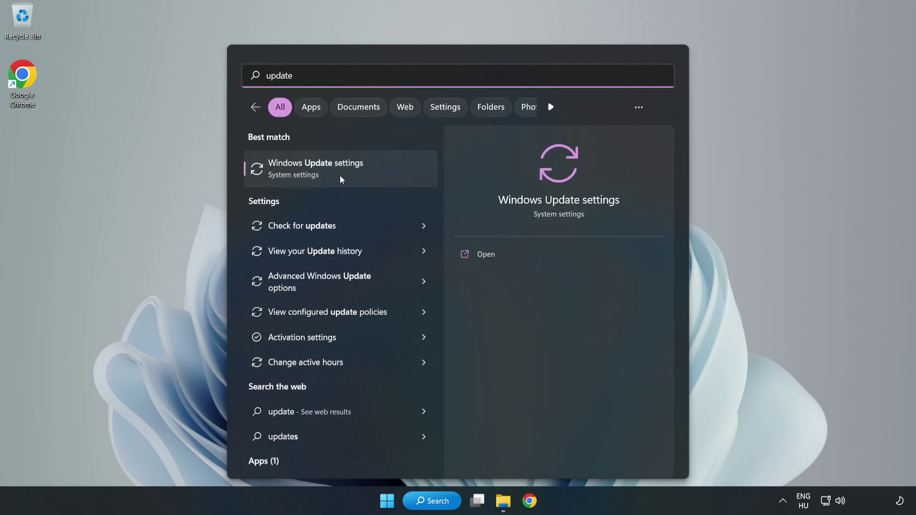
click(374, 178)
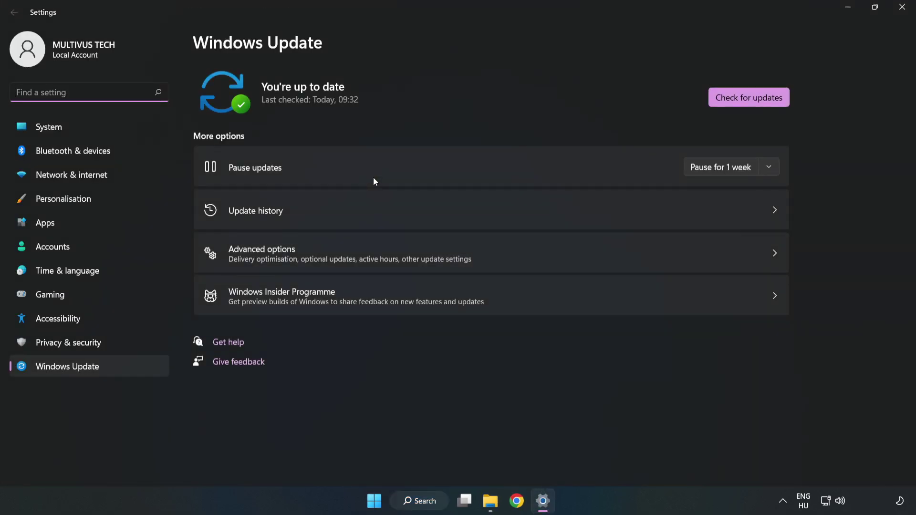
click(737, 101)
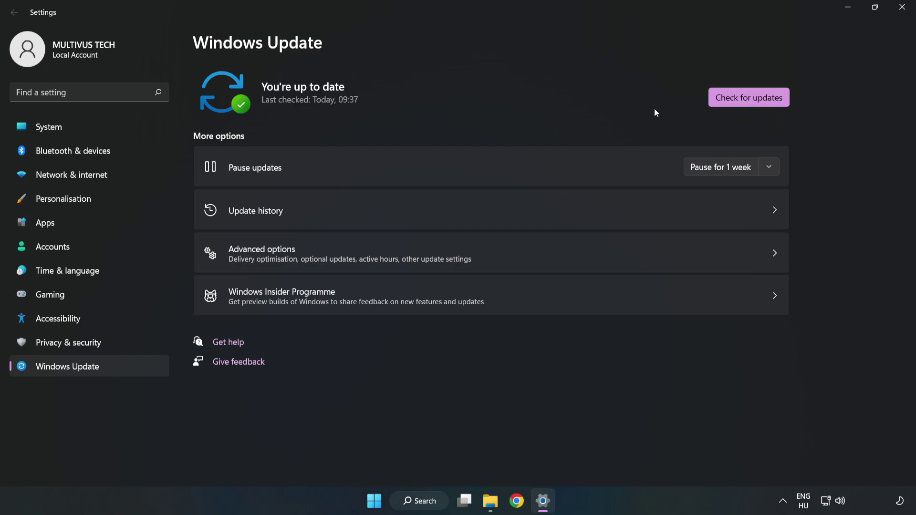
Close Settings and launch Registry Editor by searching 'regedit'
click(899, 12)
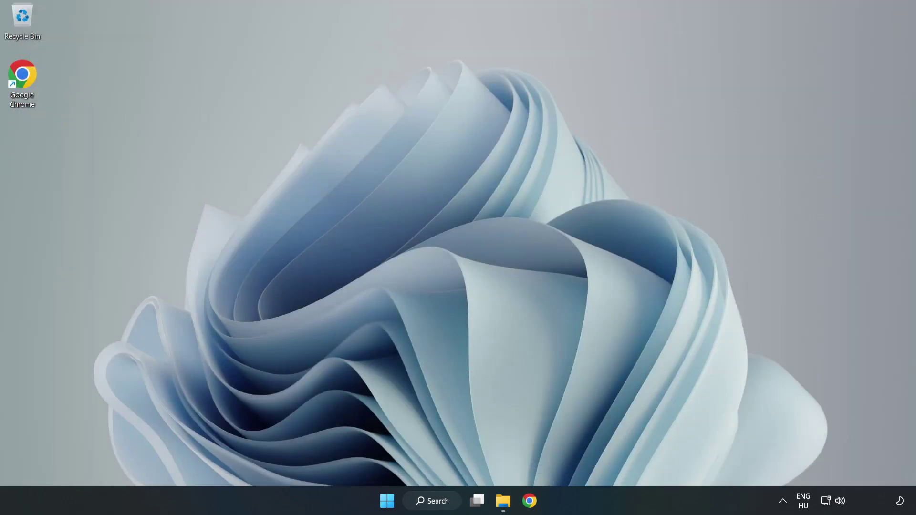
click(448, 505)
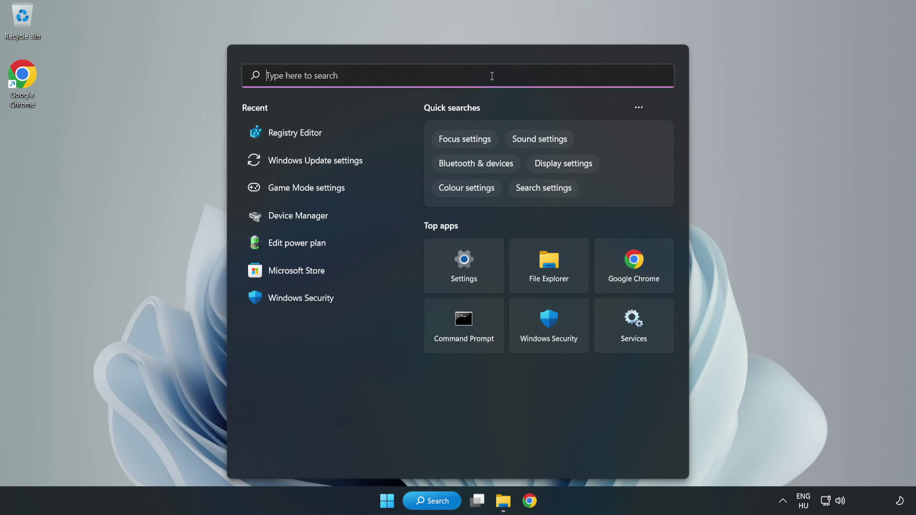
text(regedit)
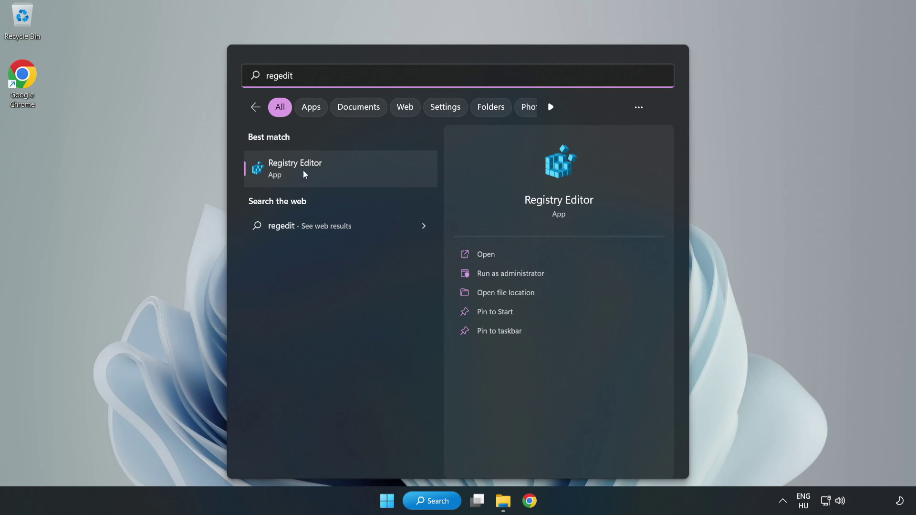
click(350, 170)
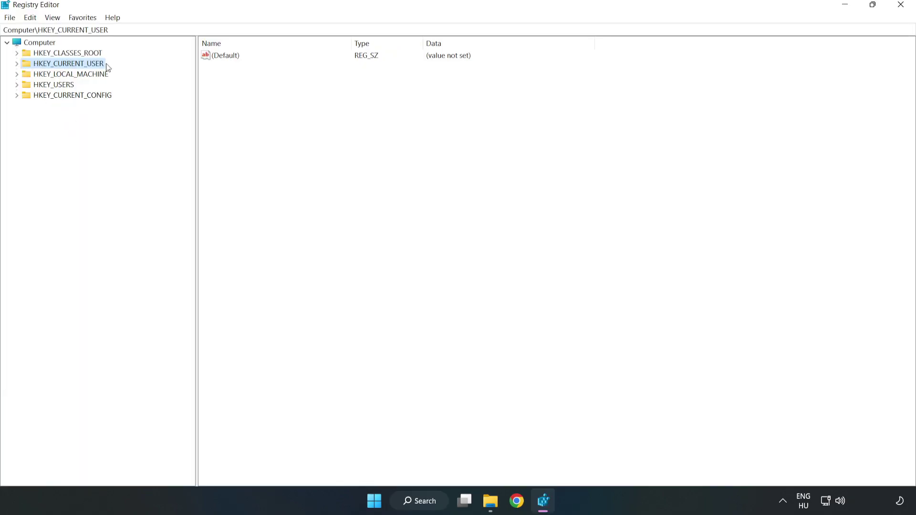
Navigate to HKEY_CURRENT_USER\System\GameConfigStore to list its GameDVR values
click(18, 66)
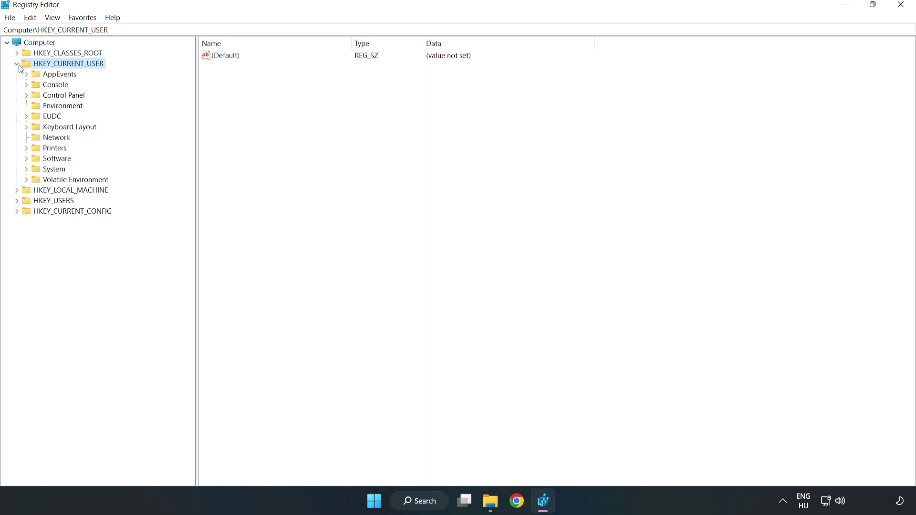
click(27, 169)
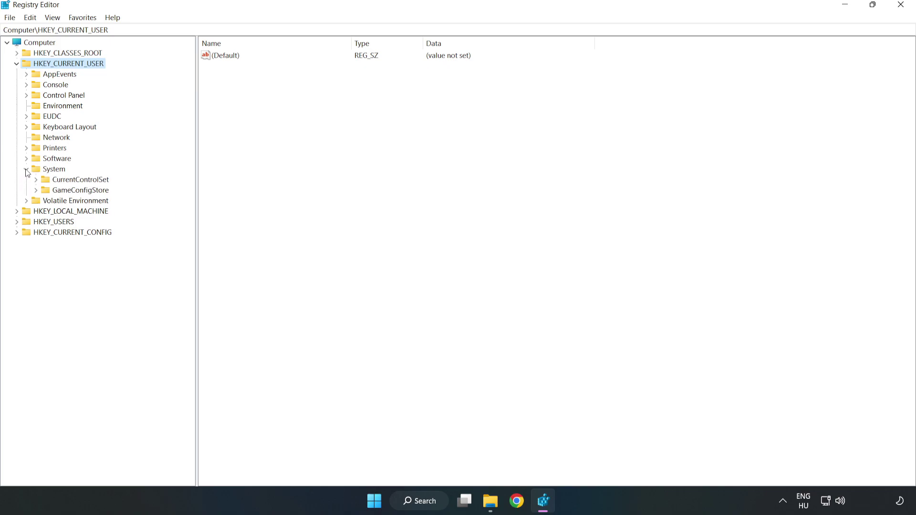
click(76, 191)
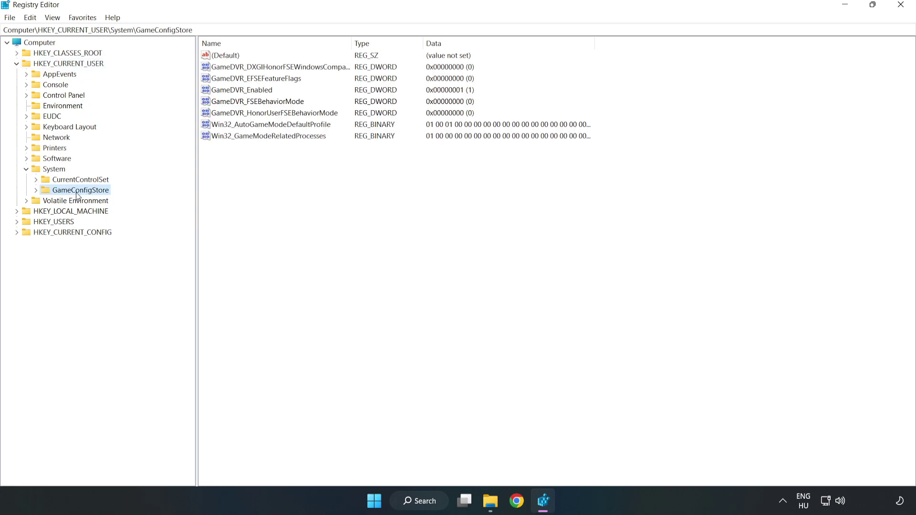
Set the GameDVR_Enabled value under GameConfigStore to 0
click(230, 92)
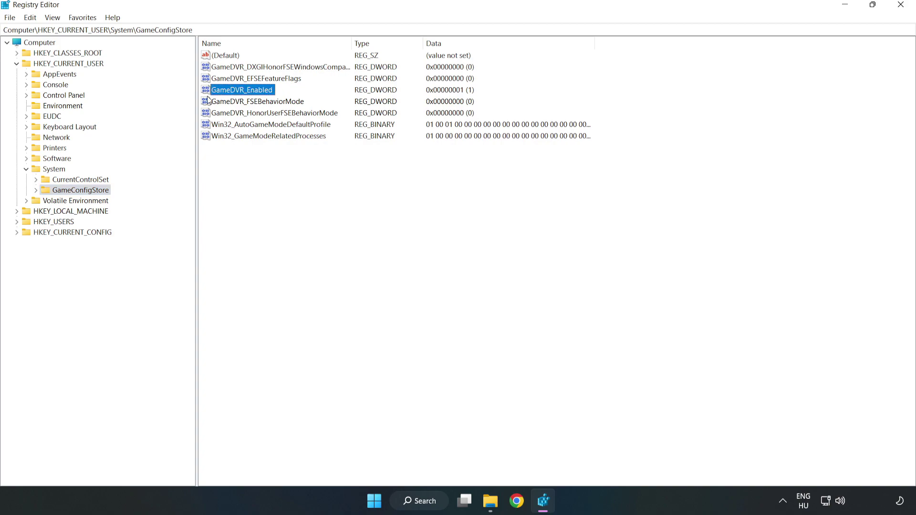
right_click(250, 95)
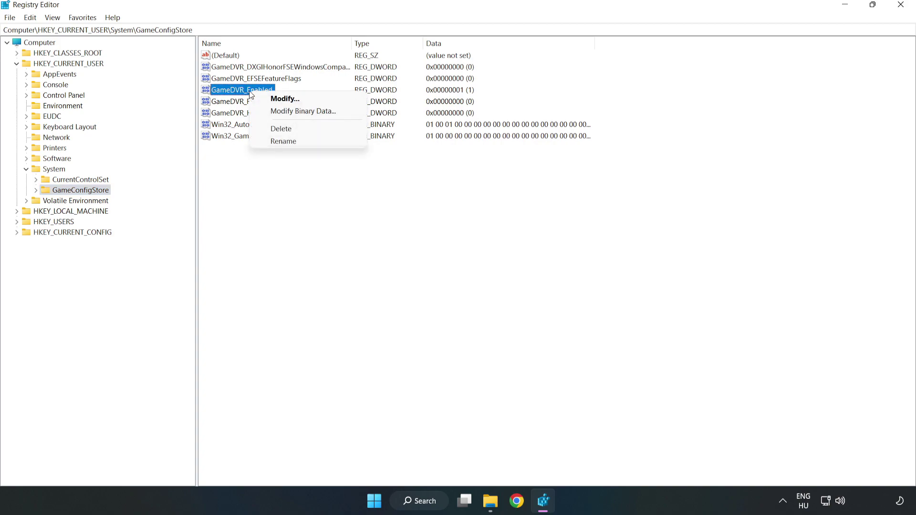
click(292, 100)
drag(323, 127, 513, 193)
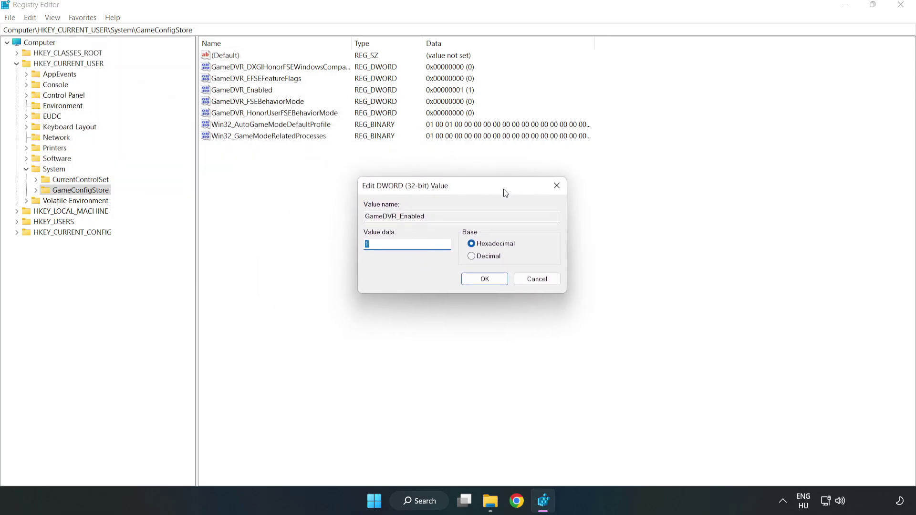
click(384, 248)
double_click(383, 248)
text(0)
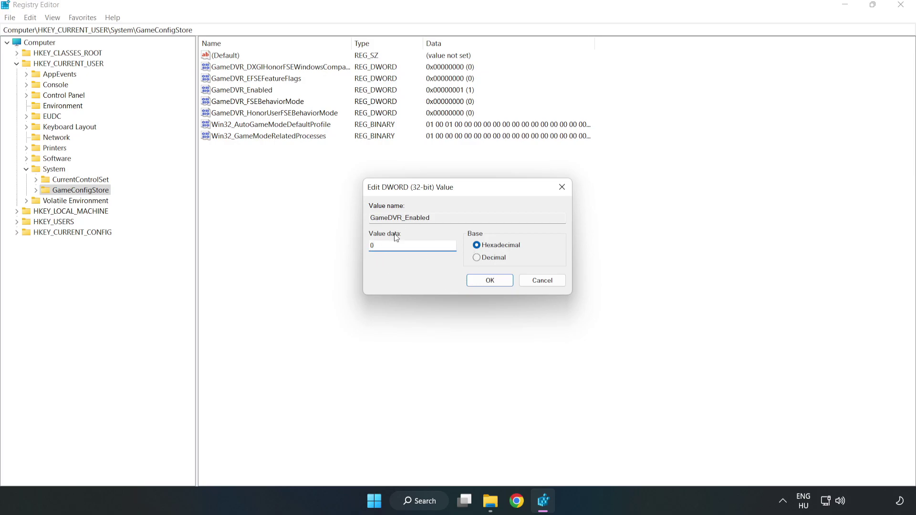
click(491, 281)
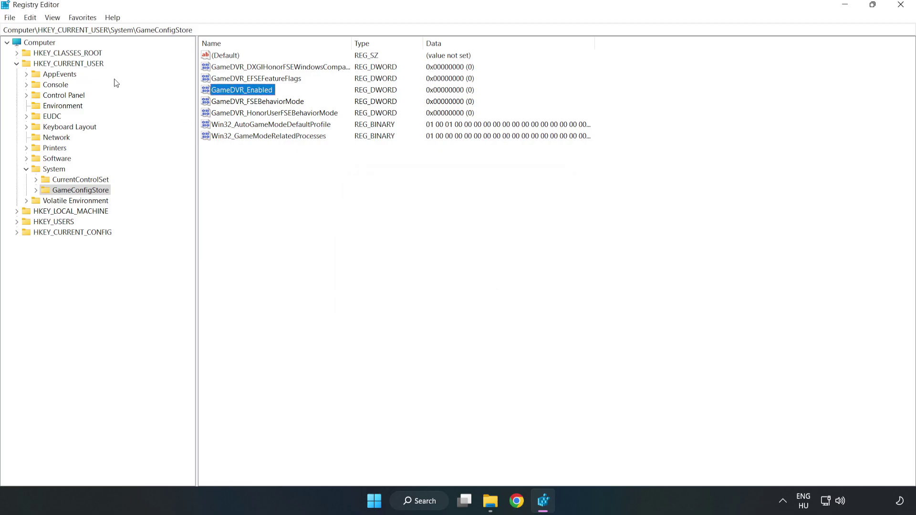
Navigate to HKLM\SOFTWARE\Microsoft\PolicyManager\default\ApplicationManagement\AllowGameDVR and select its value entry
click(17, 64)
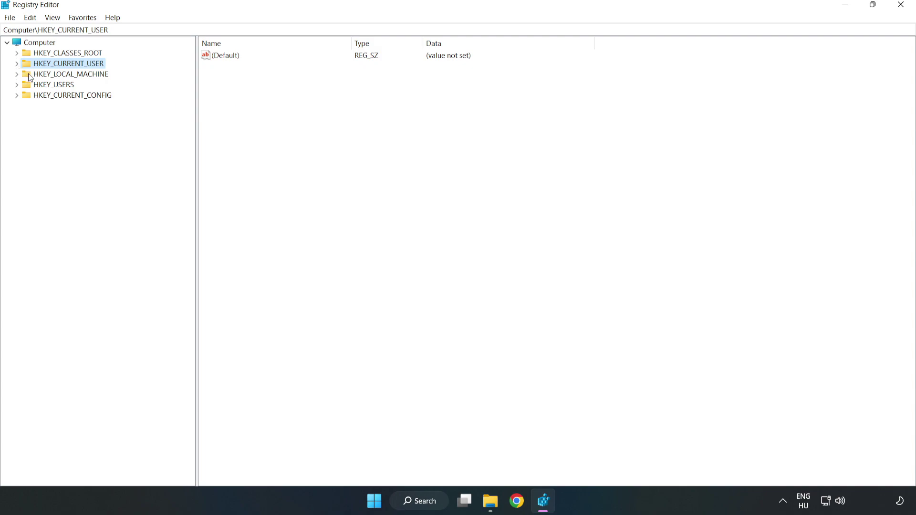
double_click(23, 77)
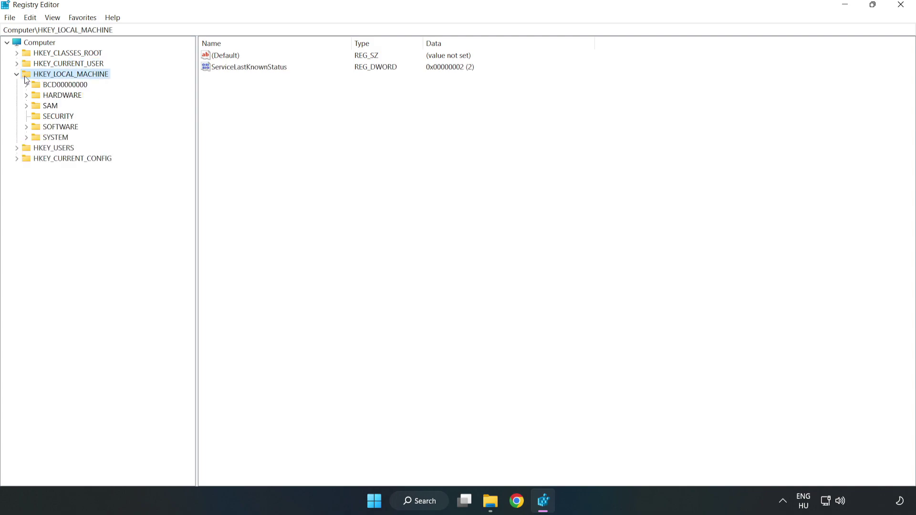
click(27, 127)
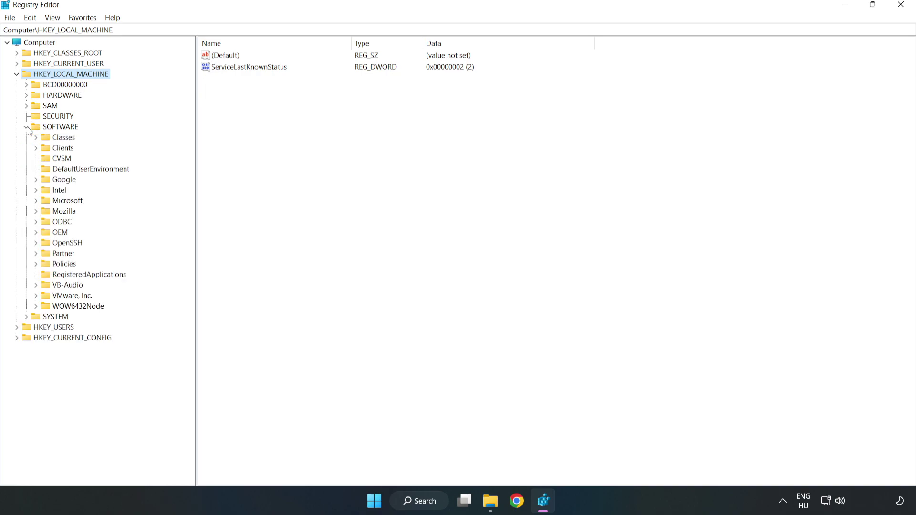
click(36, 201)
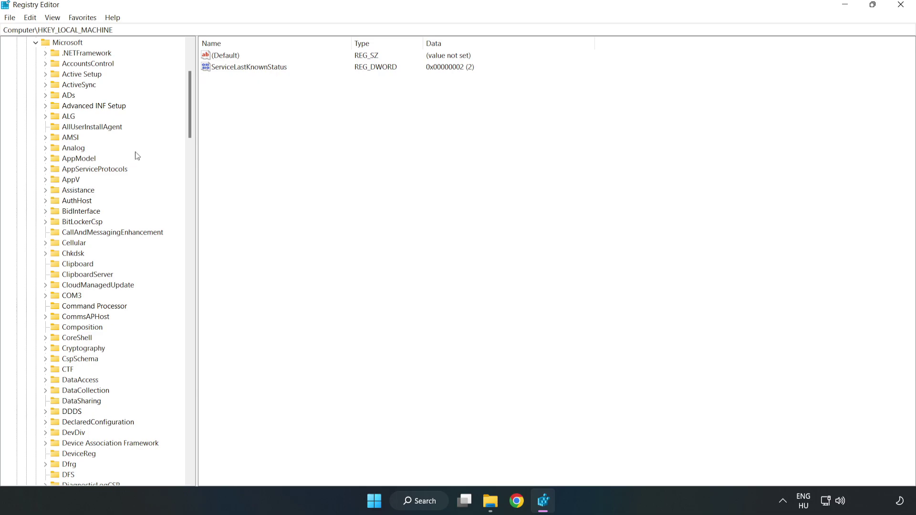
drag(188, 122, 210, 340)
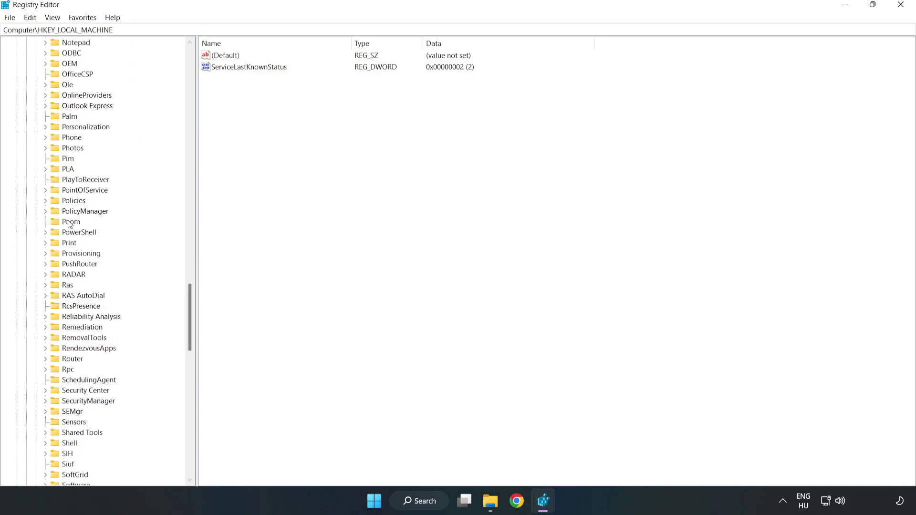
click(45, 211)
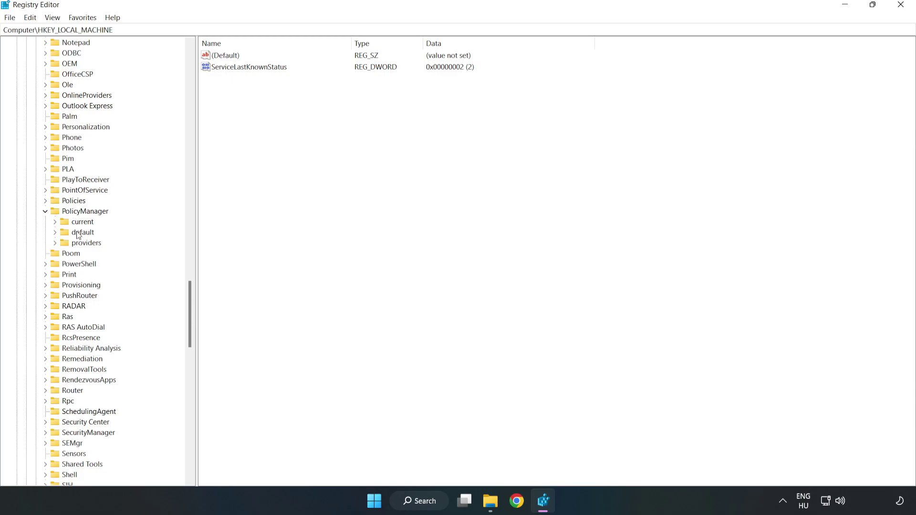
click(55, 232)
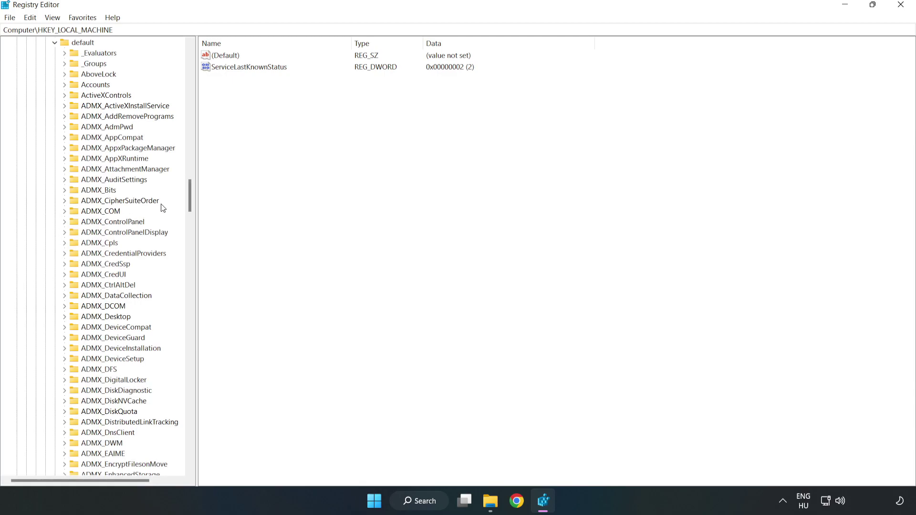
drag(190, 196, 187, 307)
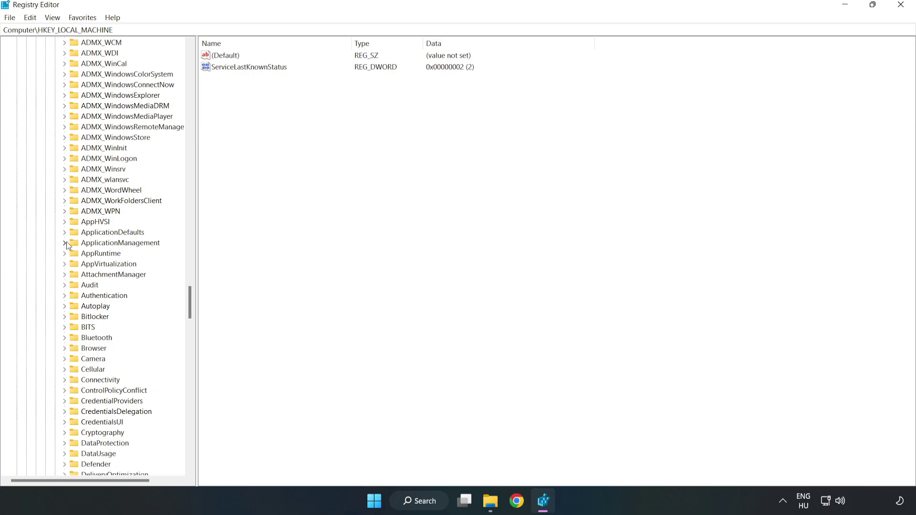
click(67, 242)
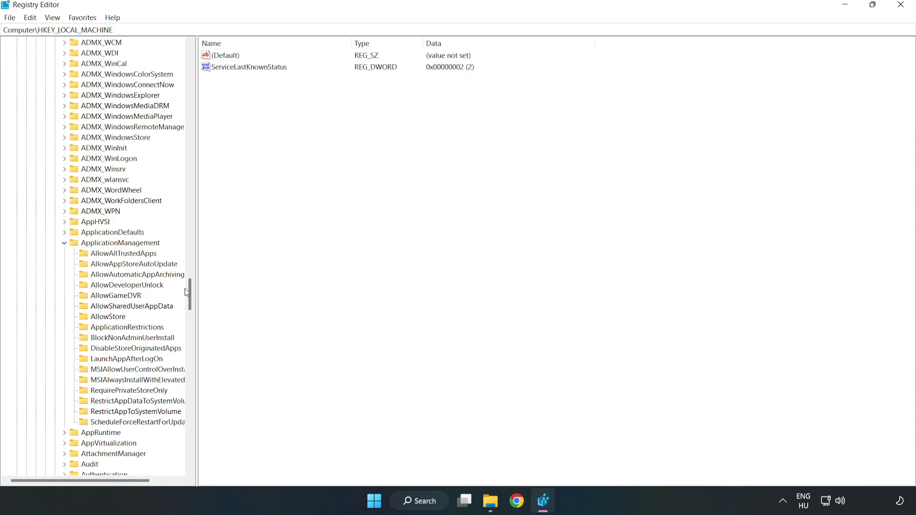
click(107, 297)
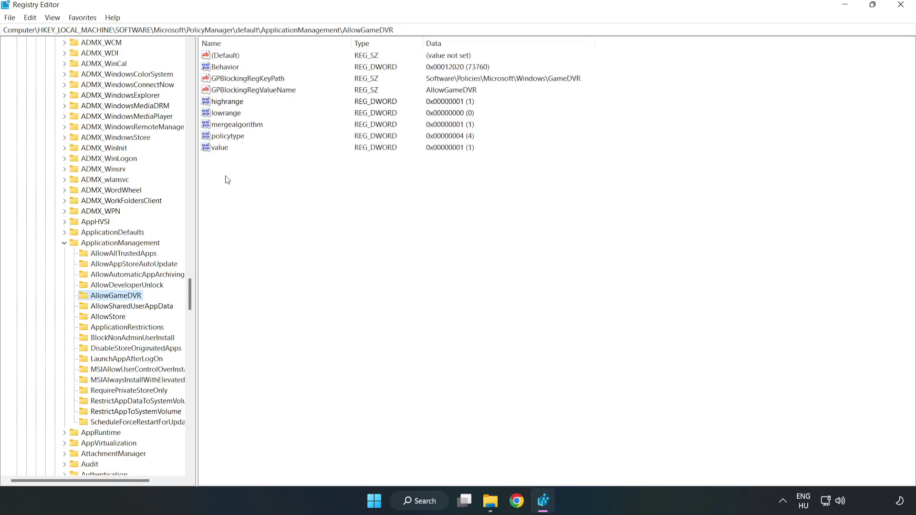
click(214, 150)
Set AllowGameDVR's value entry to 0 and close Registry Editor
right_click(225, 152)
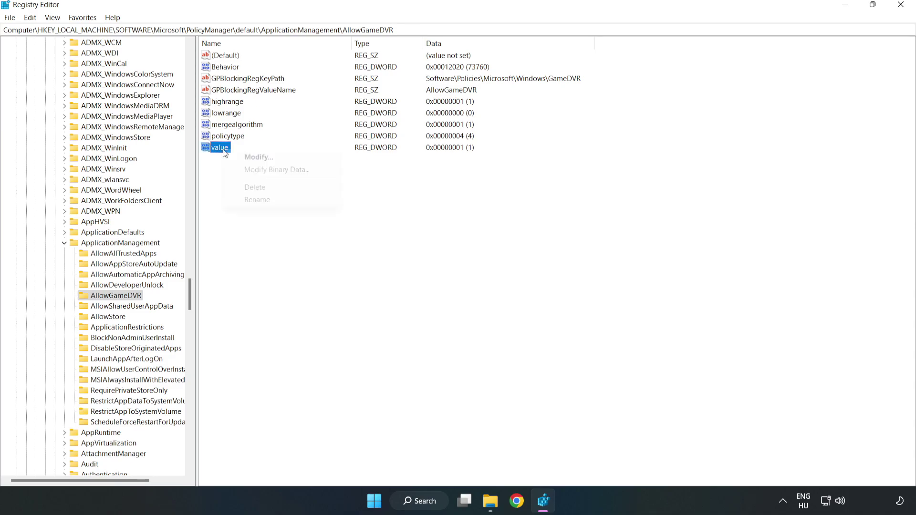
click(264, 157)
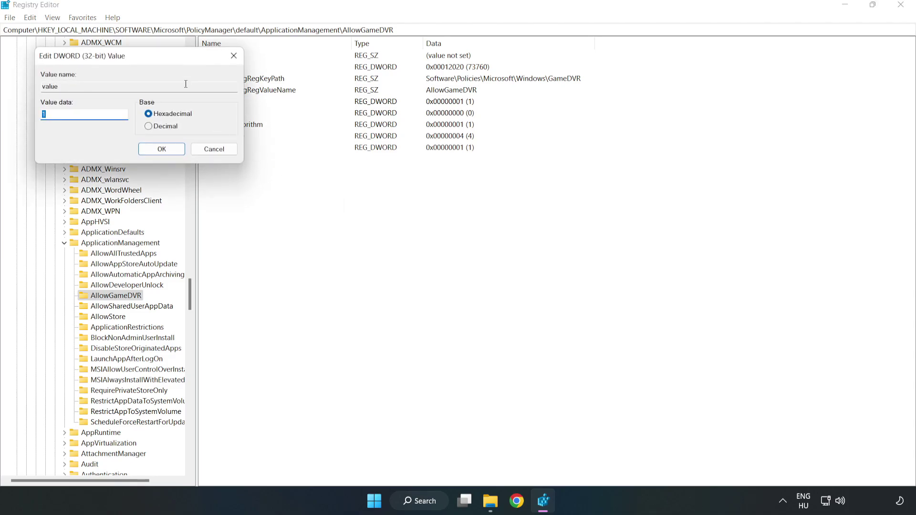
drag(171, 51, 466, 190)
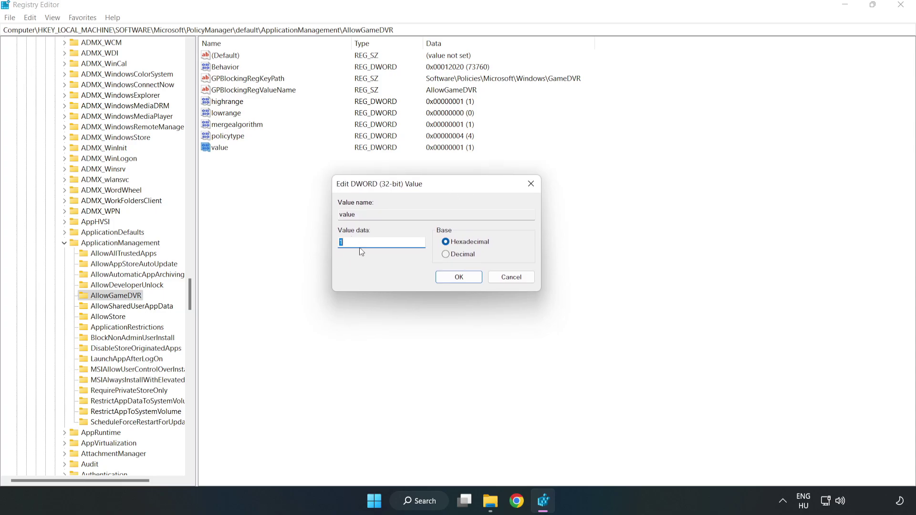
text(0)
click(460, 277)
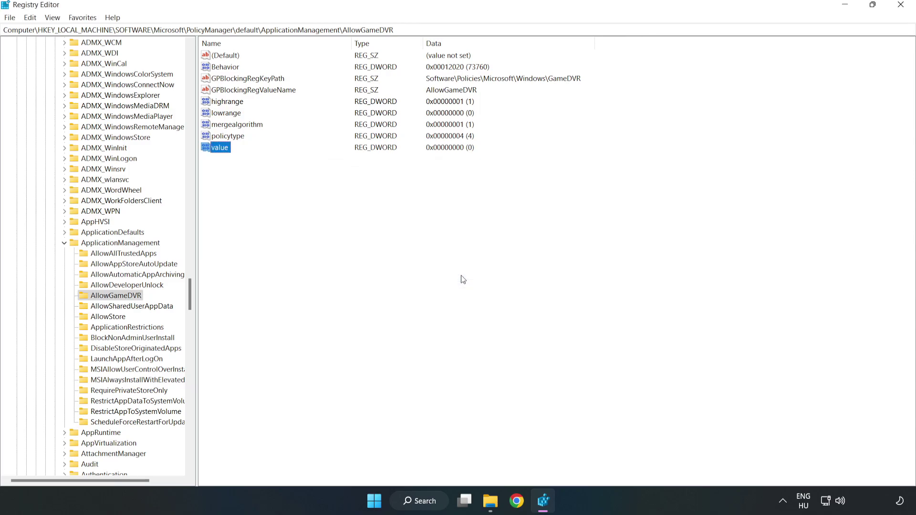
click(901, 6)
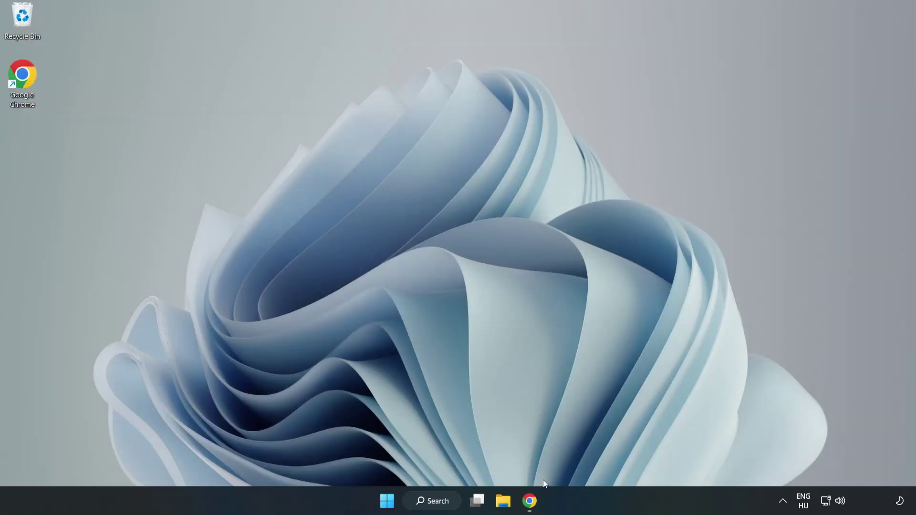
mouse_move(516, 501)
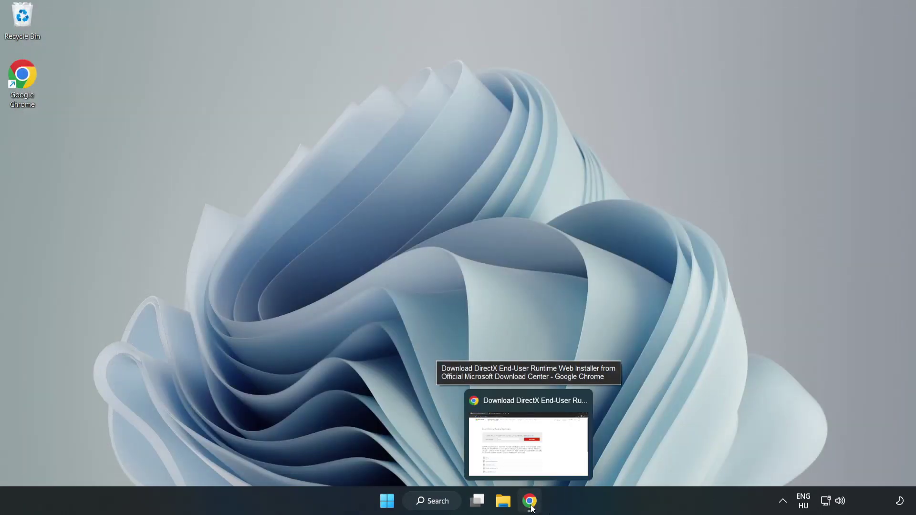
Download dxwebsetup.exe from the DirectX End-User Runtime page and run it
click(531, 509)
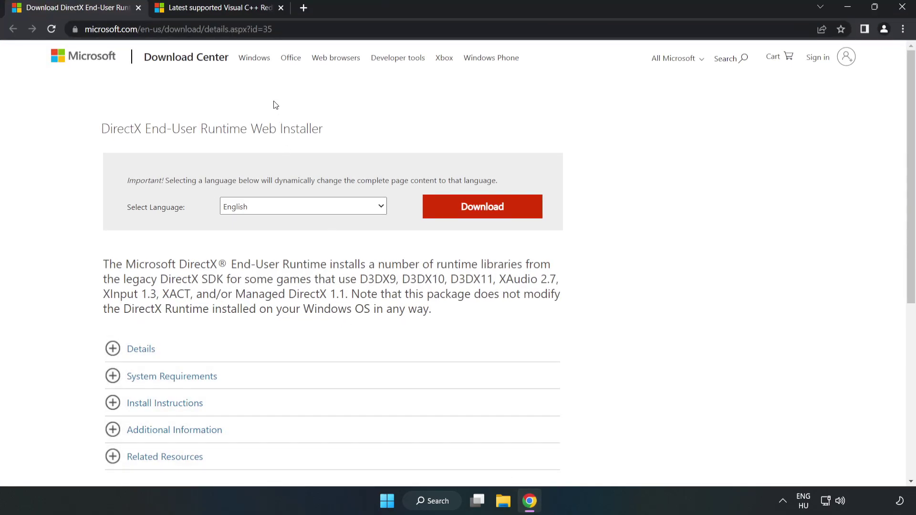
drag(229, 29, 301, 27)
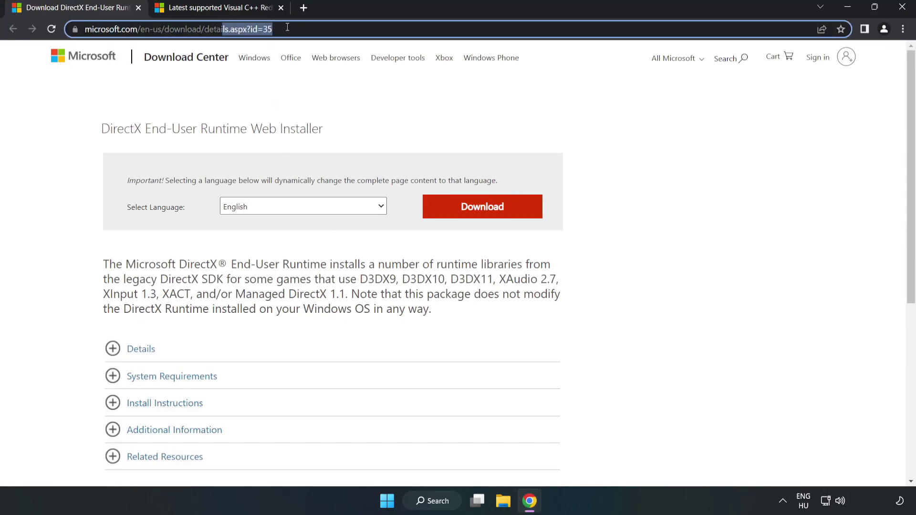
click(370, 109)
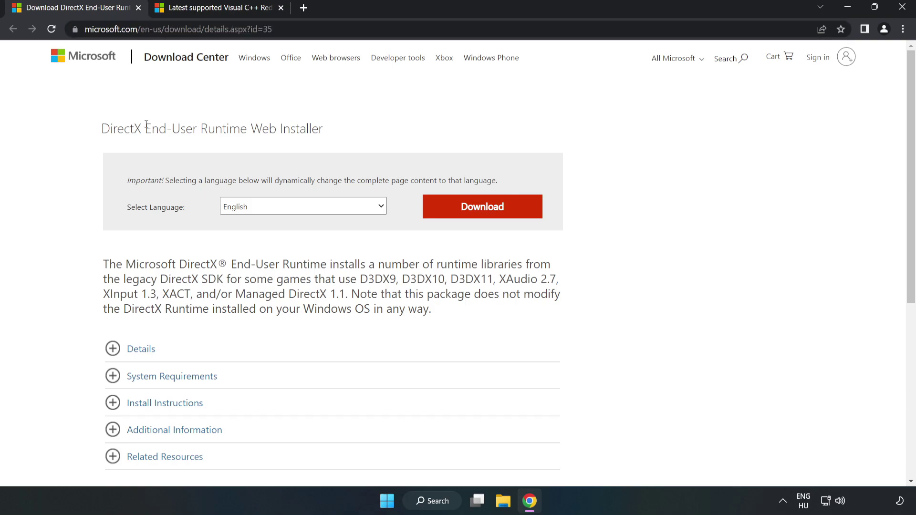
click(489, 217)
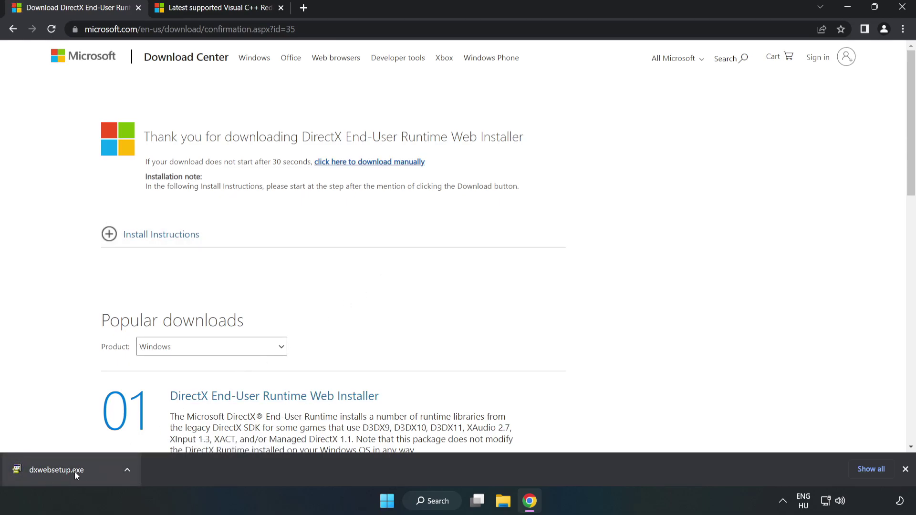
click(93, 472)
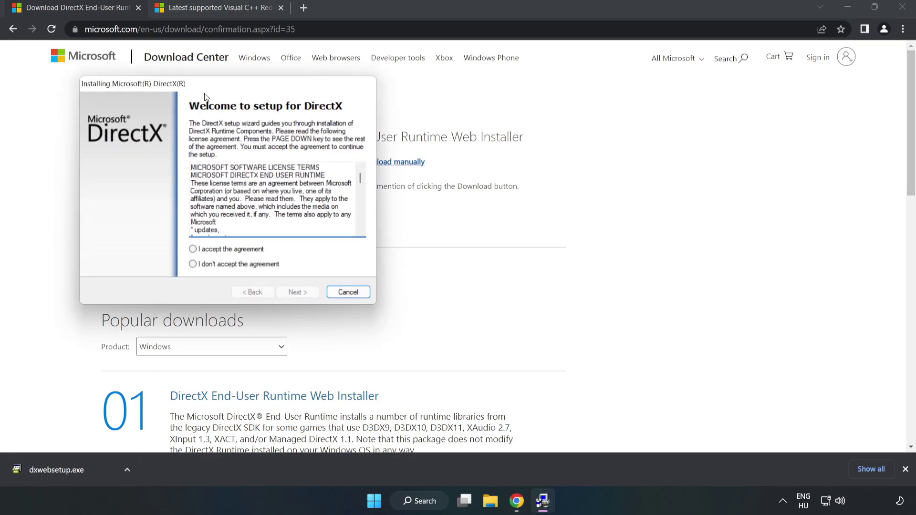
Accept the DirectX license, decline the Bing Bar, and finish the runtime setup
drag(206, 86, 434, 130)
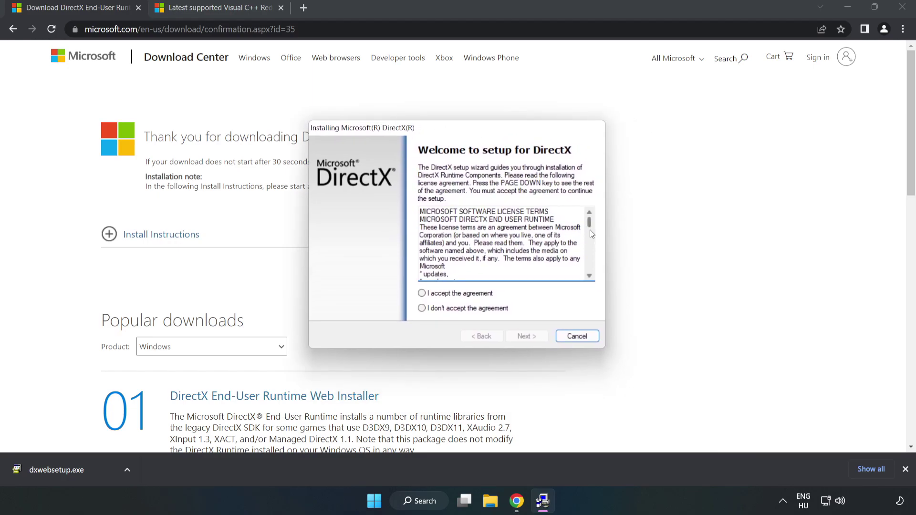
drag(590, 224, 590, 277)
click(416, 293)
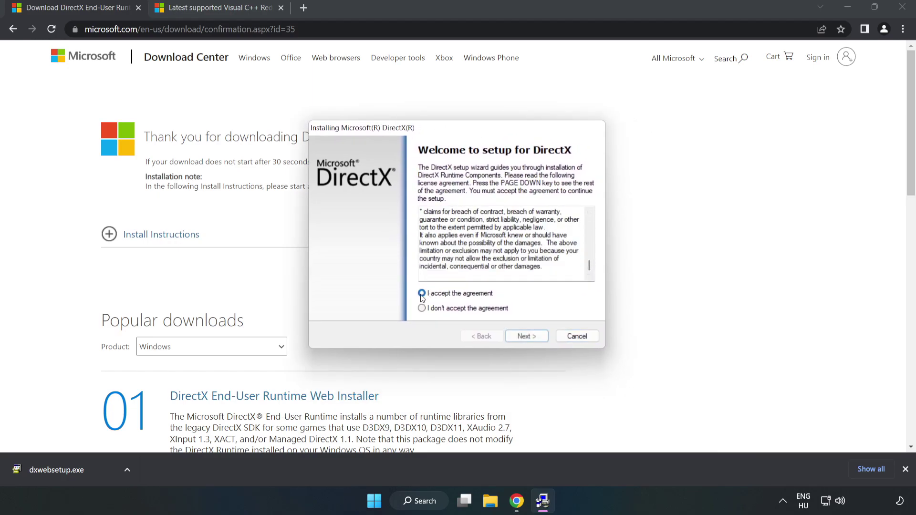
click(530, 336)
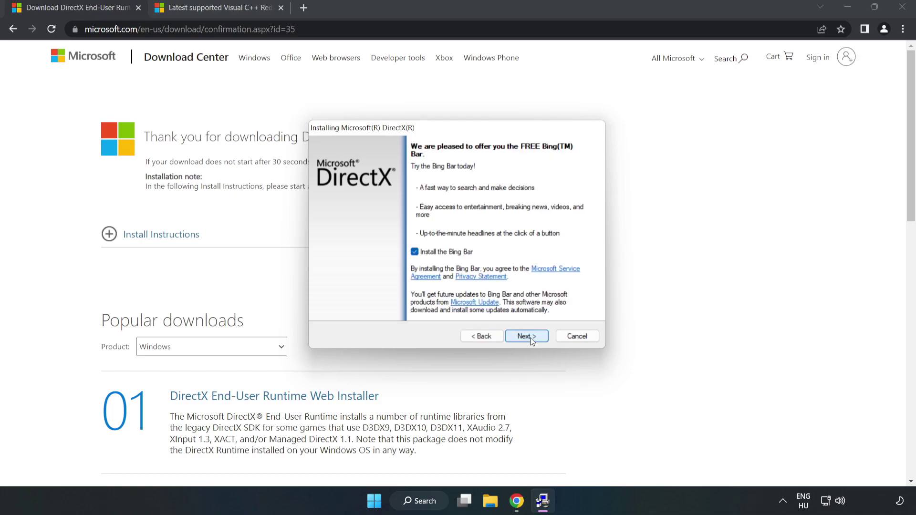
click(414, 251)
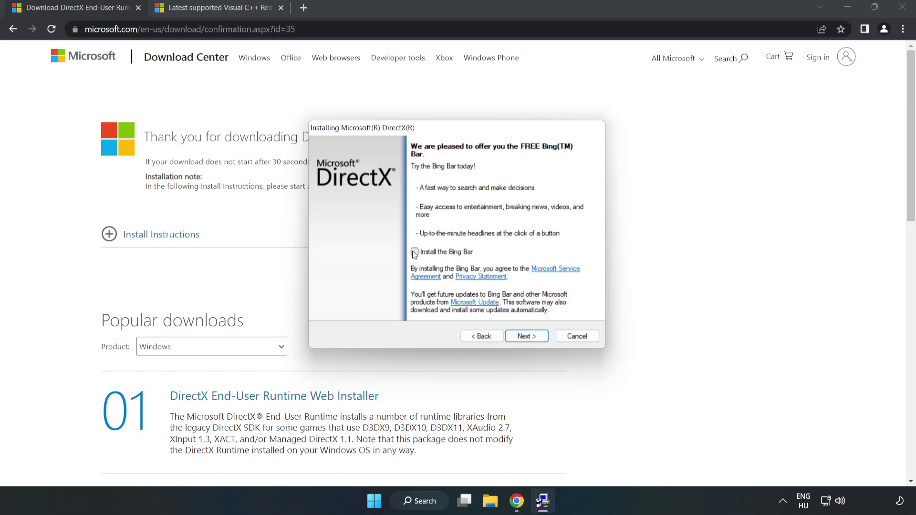
click(528, 336)
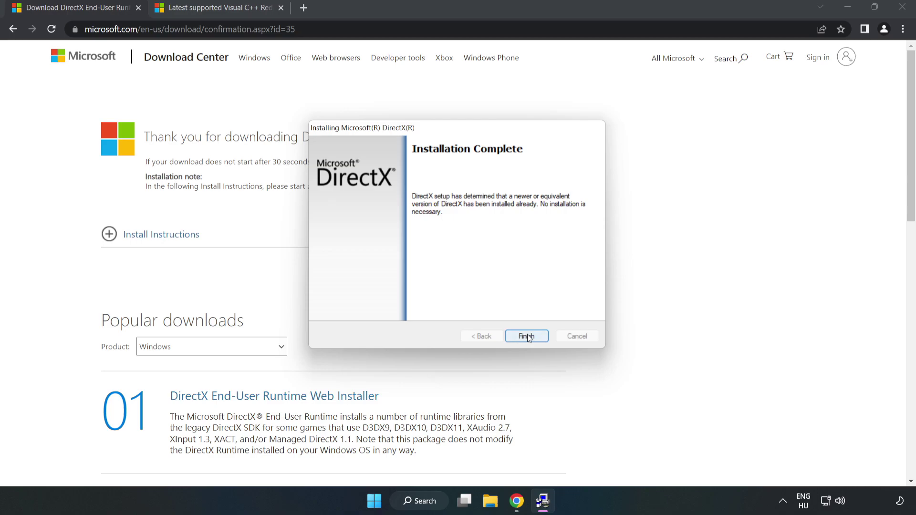
click(528, 337)
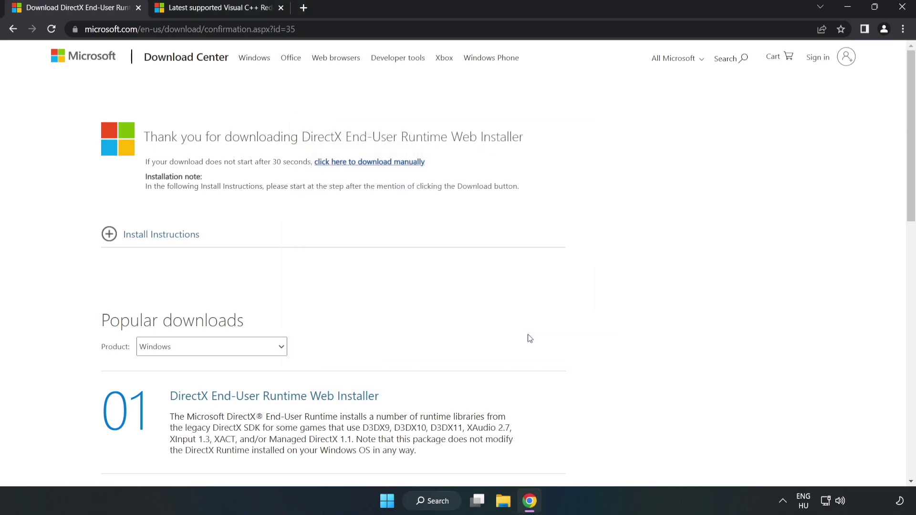
Close the DirectX tab and download the ARM64, x86 and x64 vc_redist installers, allowing multiple downloads
click(138, 8)
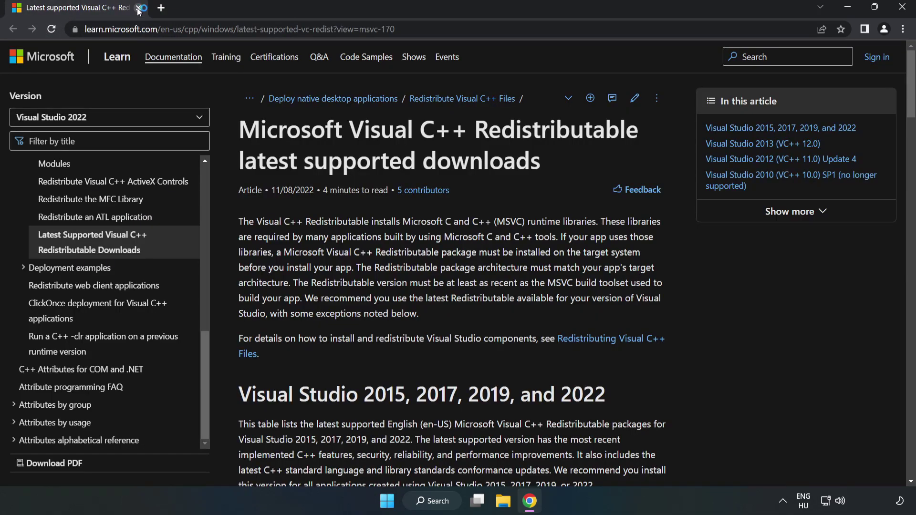
click(208, 29)
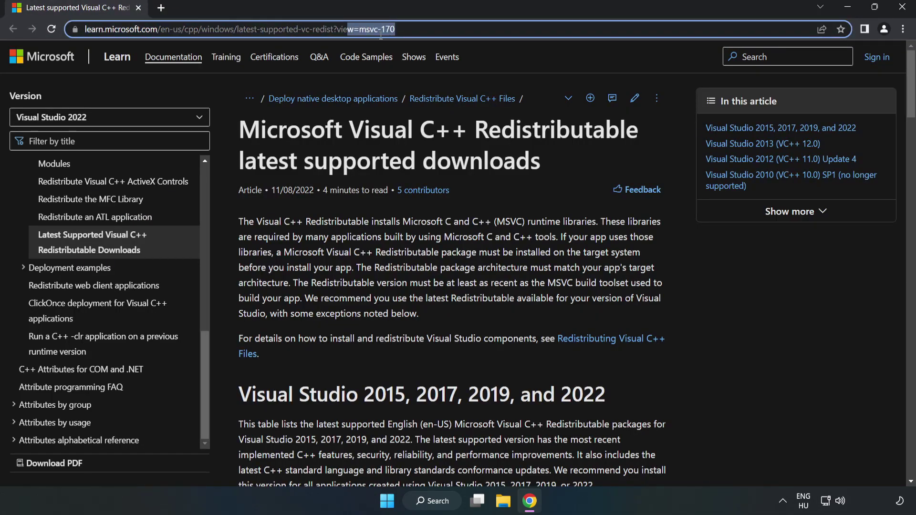
key(End)
click(472, 156)
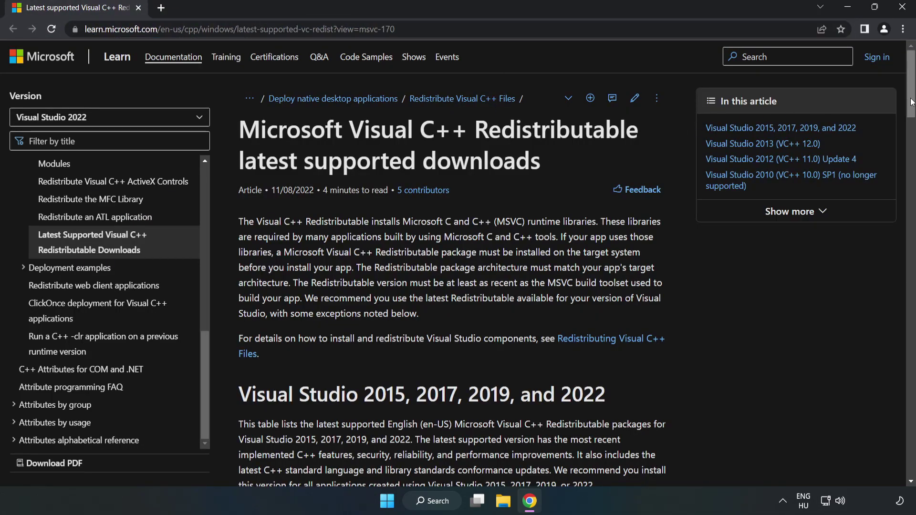
drag(911, 103, 911, 124)
scroll(755, 194, down, 3)
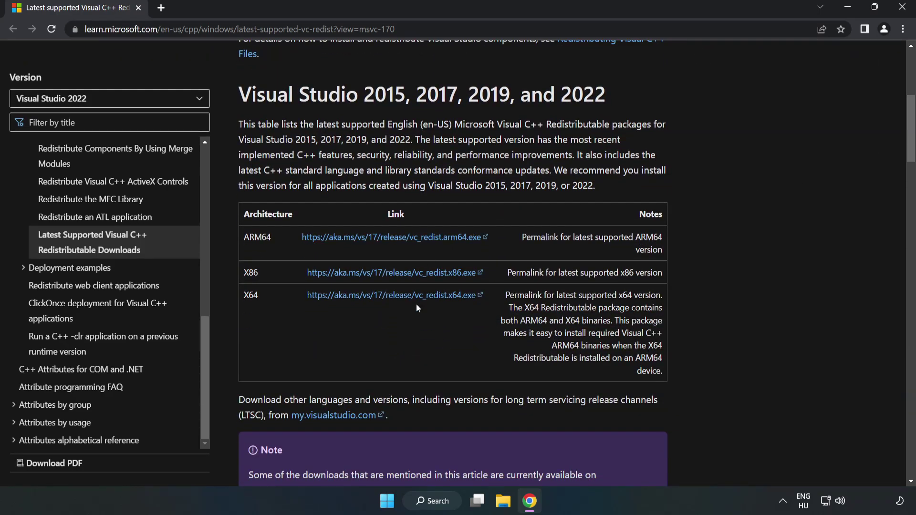
click(403, 275)
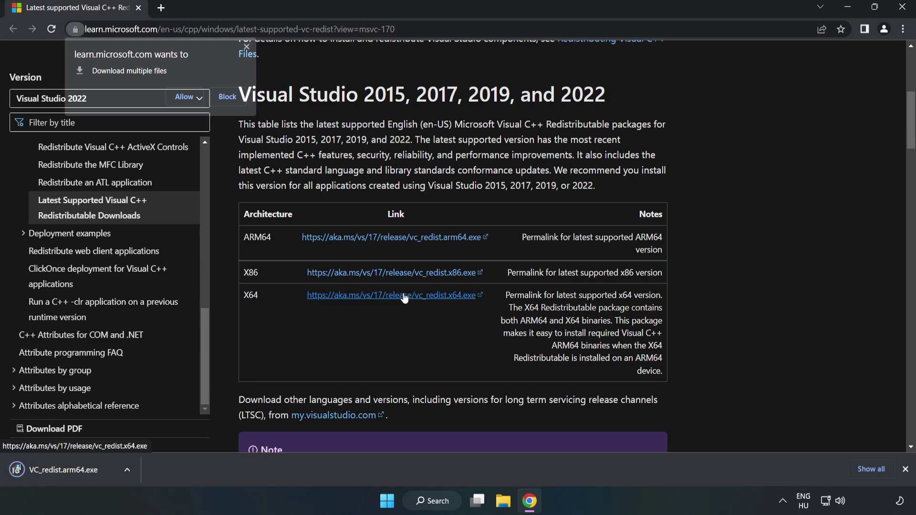
click(185, 97)
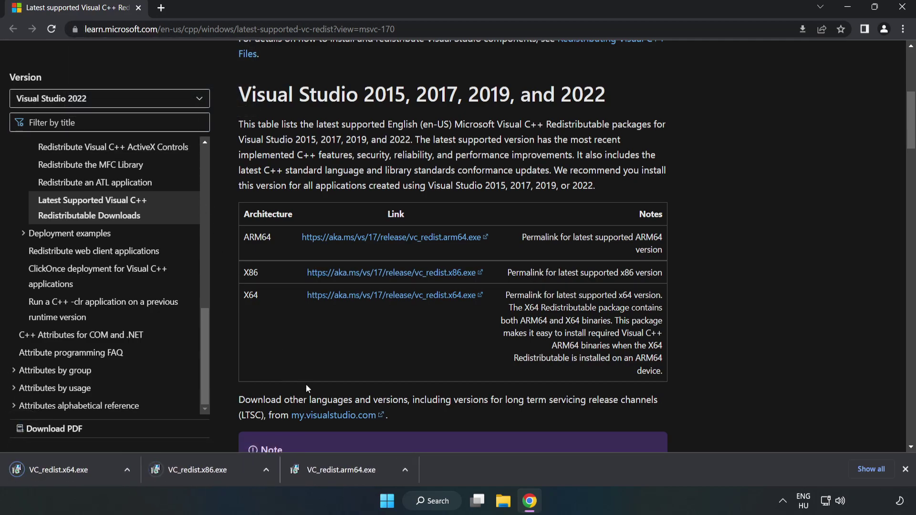
Try installing the ARM64 redistributable, then dismiss its unsupported-platform failure
click(351, 474)
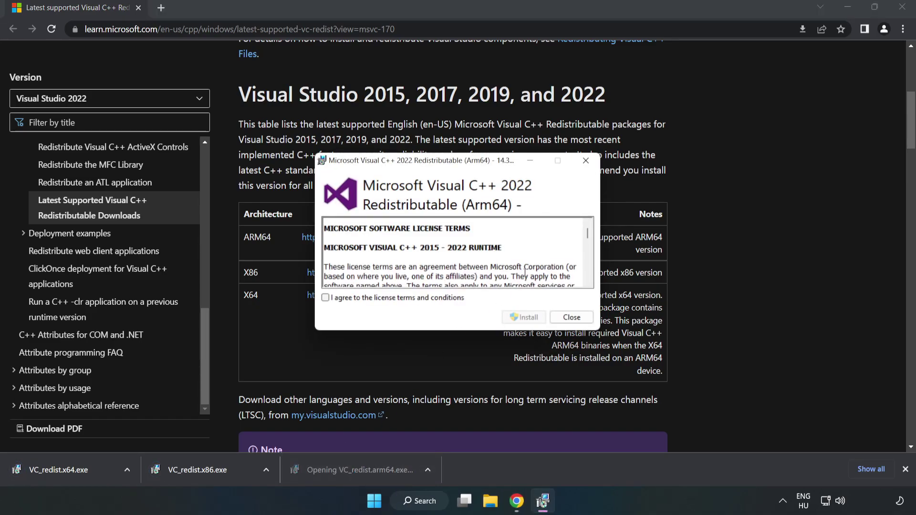
drag(586, 235, 588, 275)
click(403, 299)
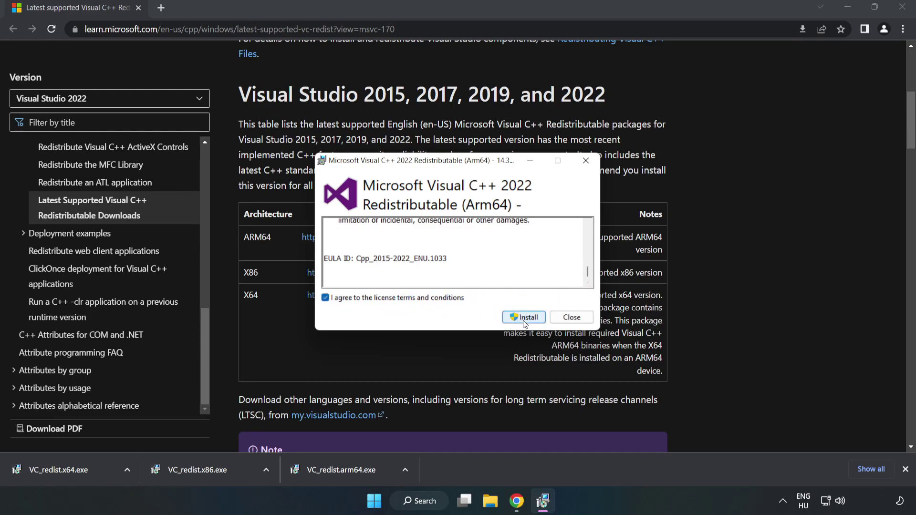
click(523, 319)
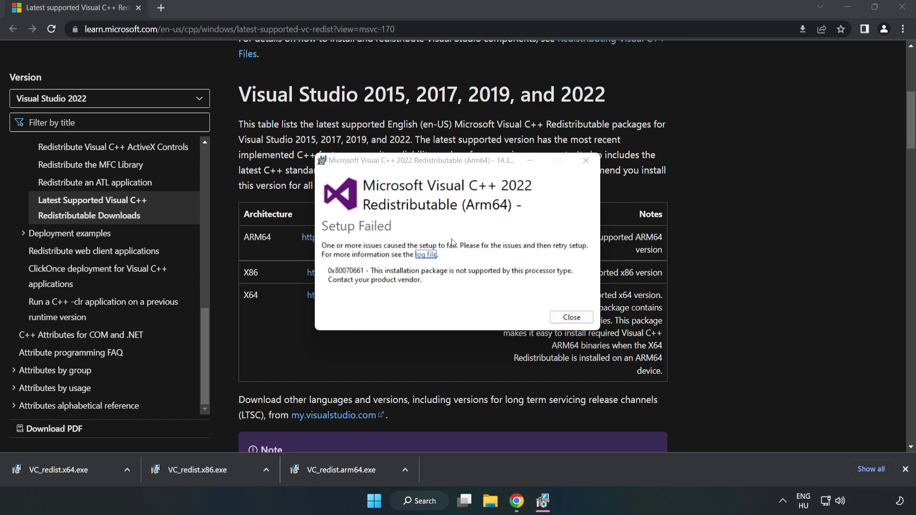
click(572, 317)
Install the x86 and x64 Visual C++ 2015-2022 redistributables, skipping the restart
click(197, 470)
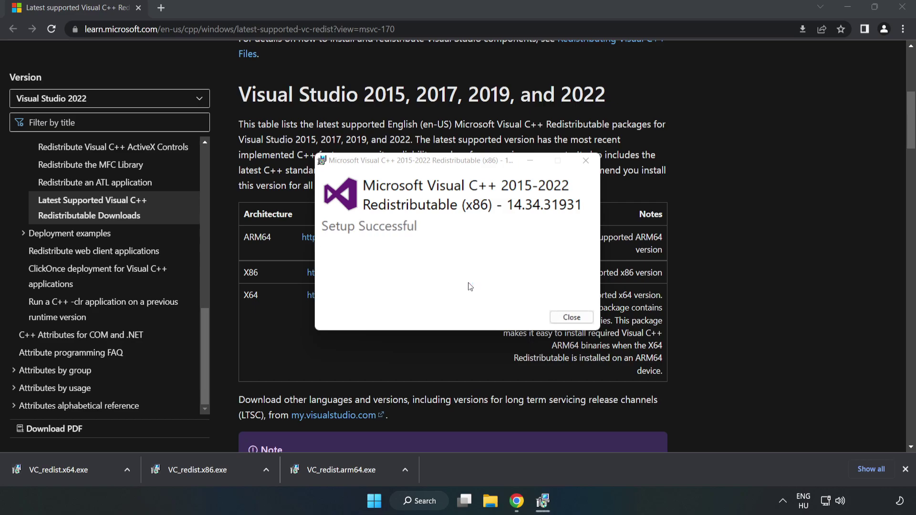
click(571, 317)
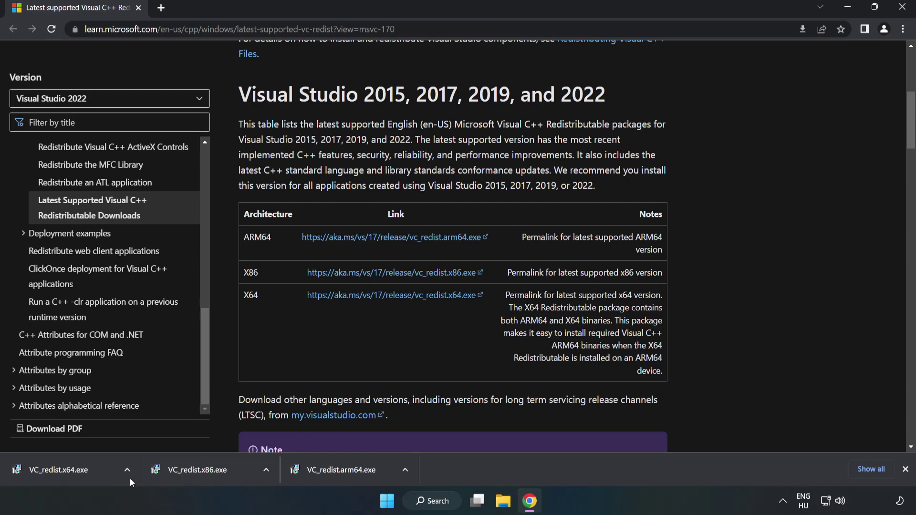
click(49, 468)
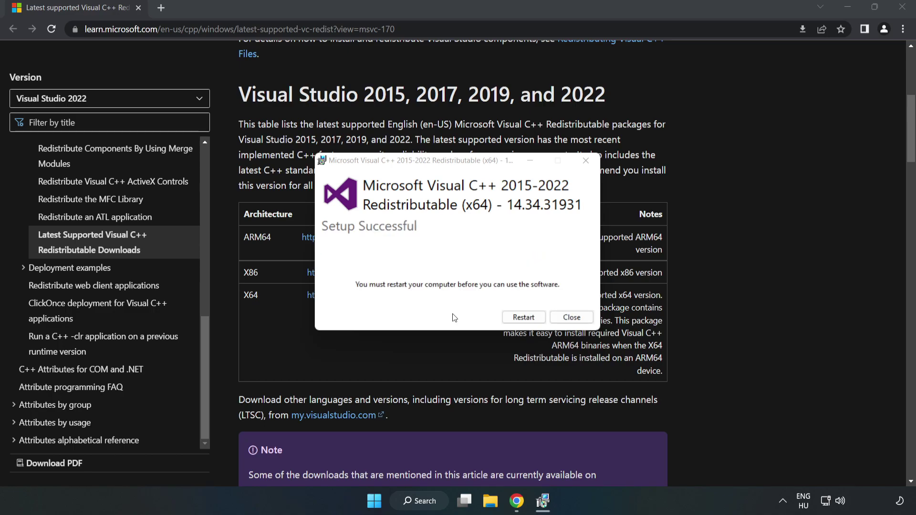
click(572, 320)
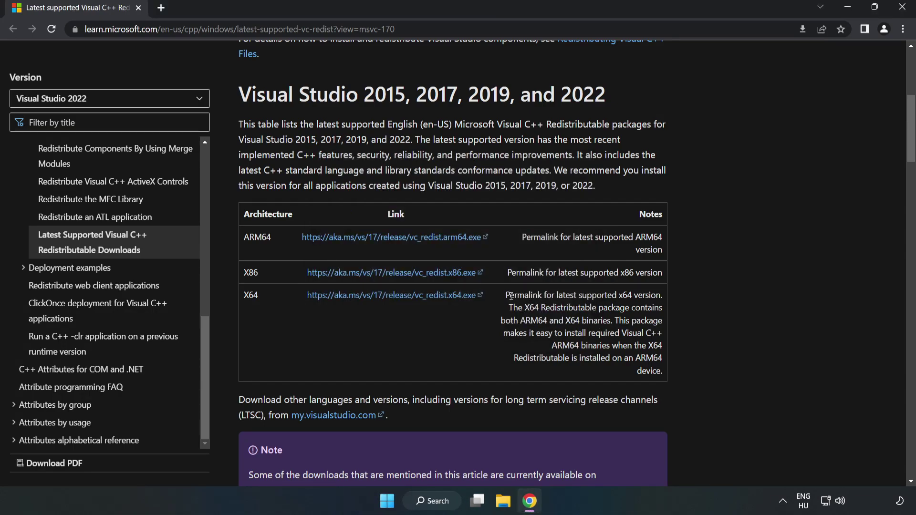
Close Chrome and show the Start menu's sleep, shut down and restart options
click(903, 11)
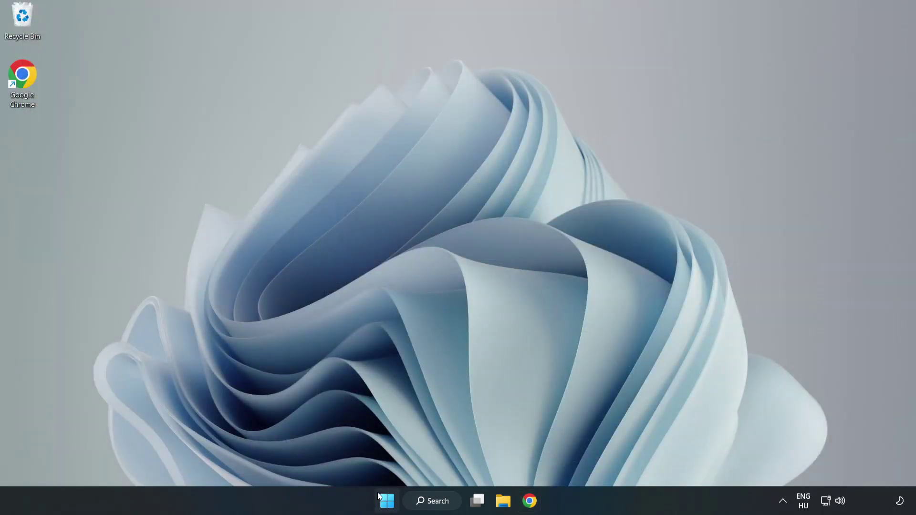
click(386, 502)
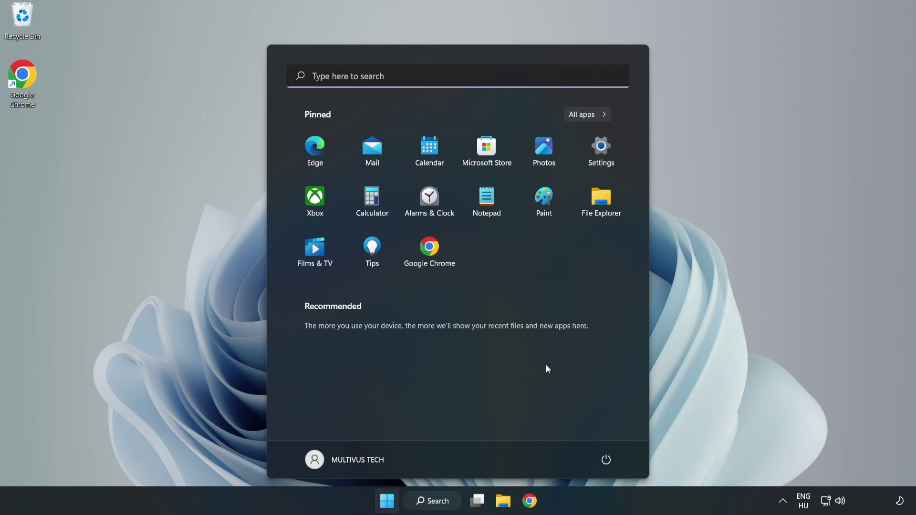
click(603, 463)
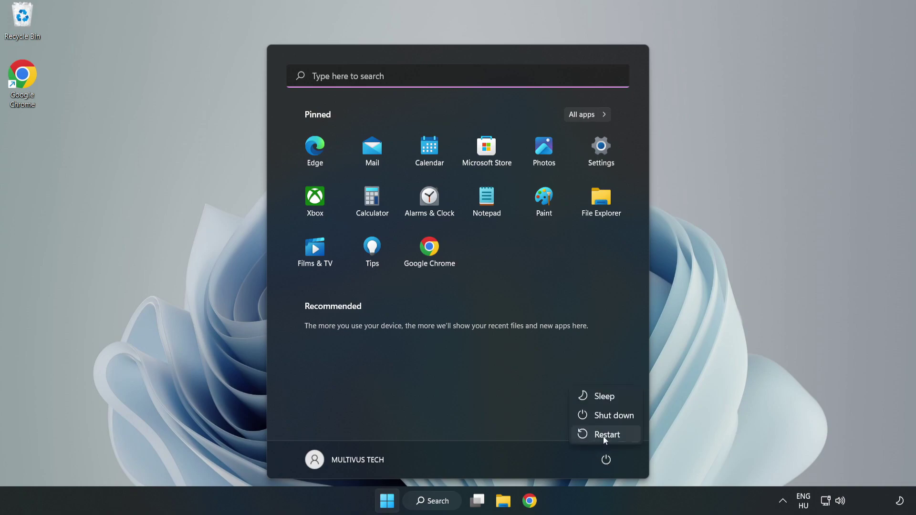